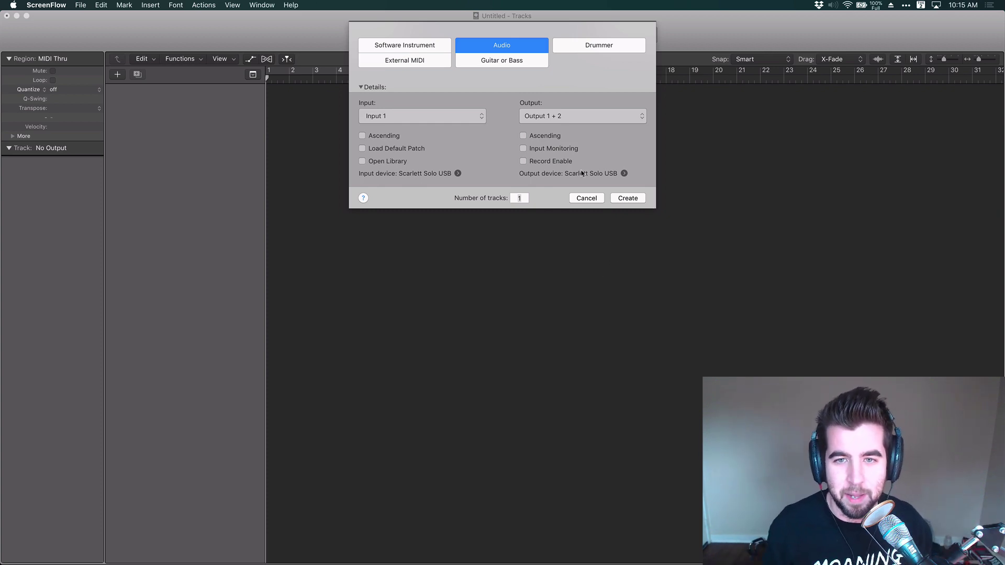
Step: Create a record-enabled audio track and record an eight-bar voice take, Untitled_1#01
left_click(550, 159)
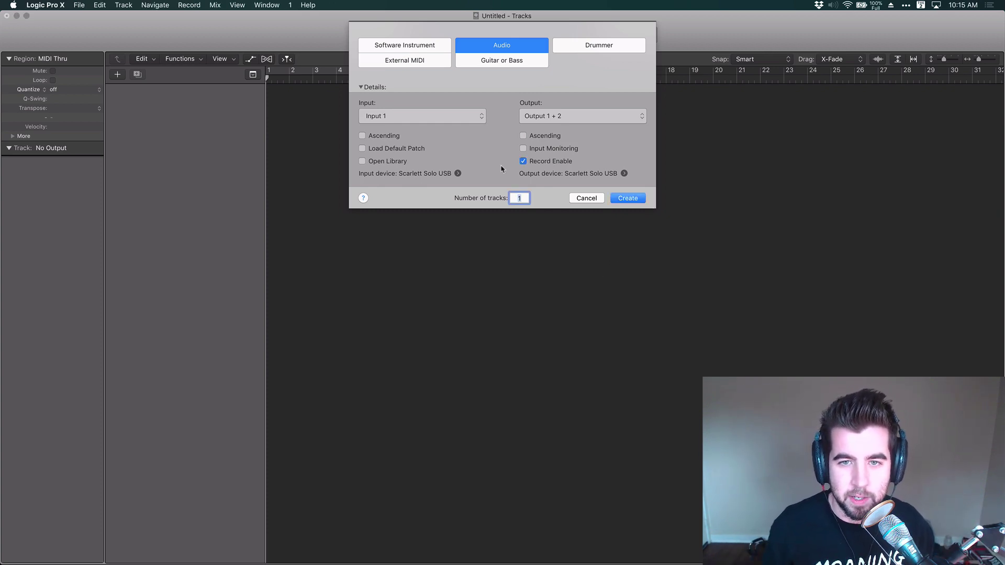
left_click(545, 167)
left_click(555, 170)
left_click(631, 201)
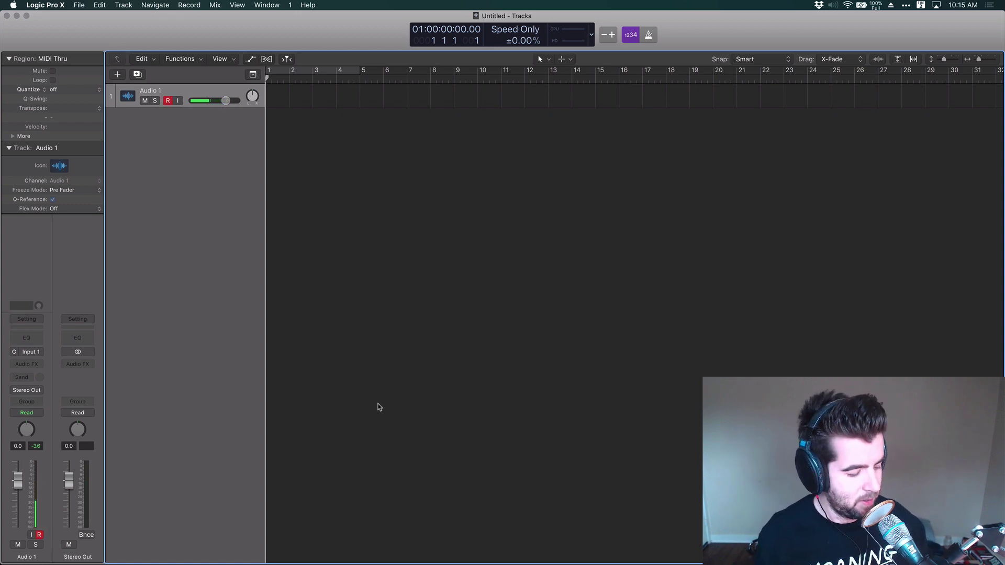
key("r")
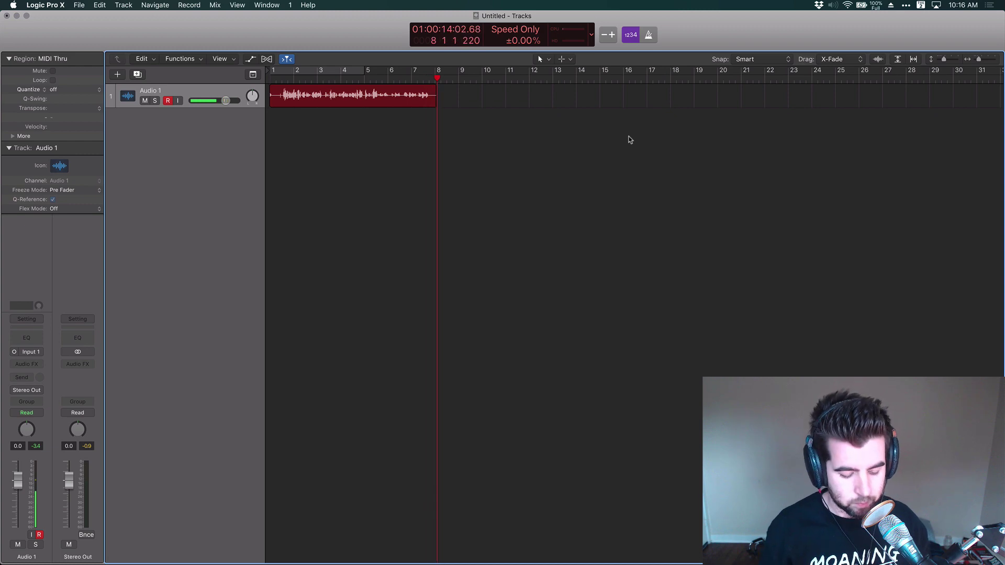
key("space")
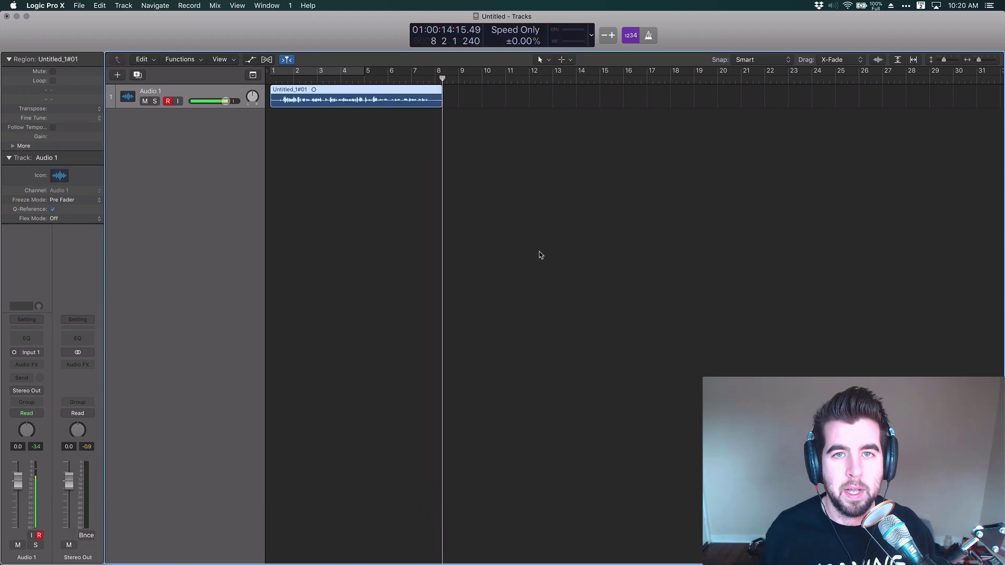
Step: Play the first take back from the project start and enlarge the Audio 1 track height
key("alt")
key("Return")
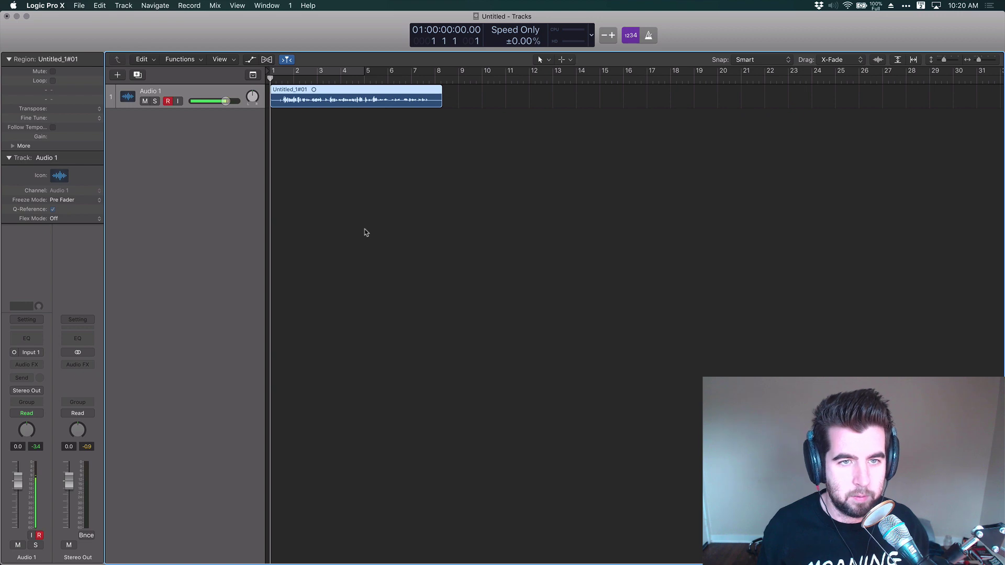
key("space")
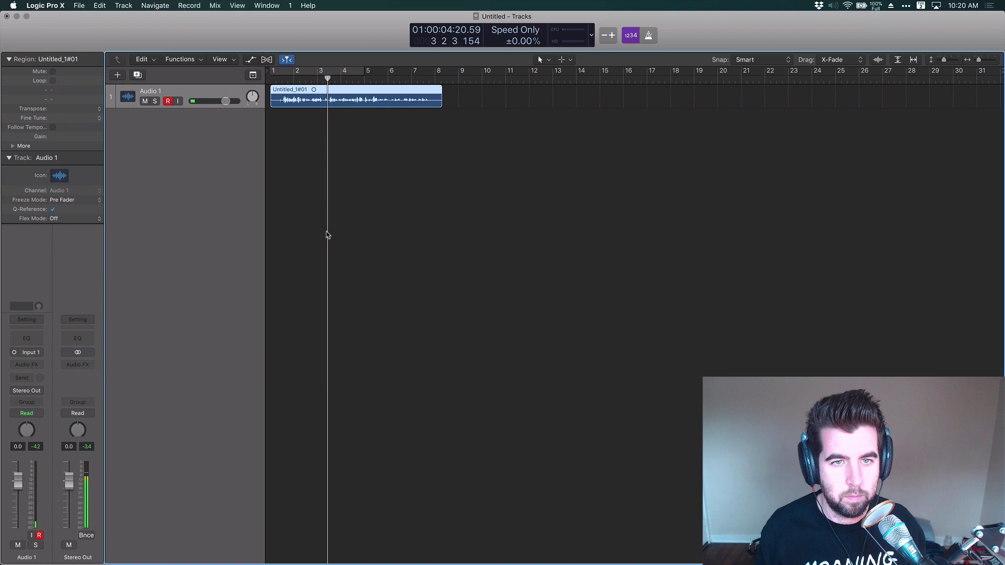
scroll(343, 228, "up", 2)
scroll(343, 229, "up", 2)
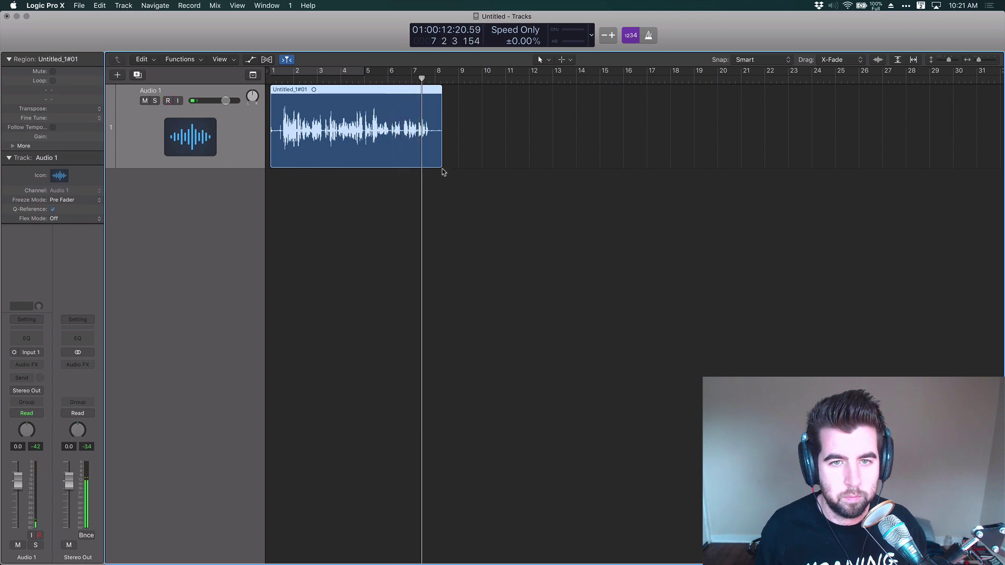
key("space")
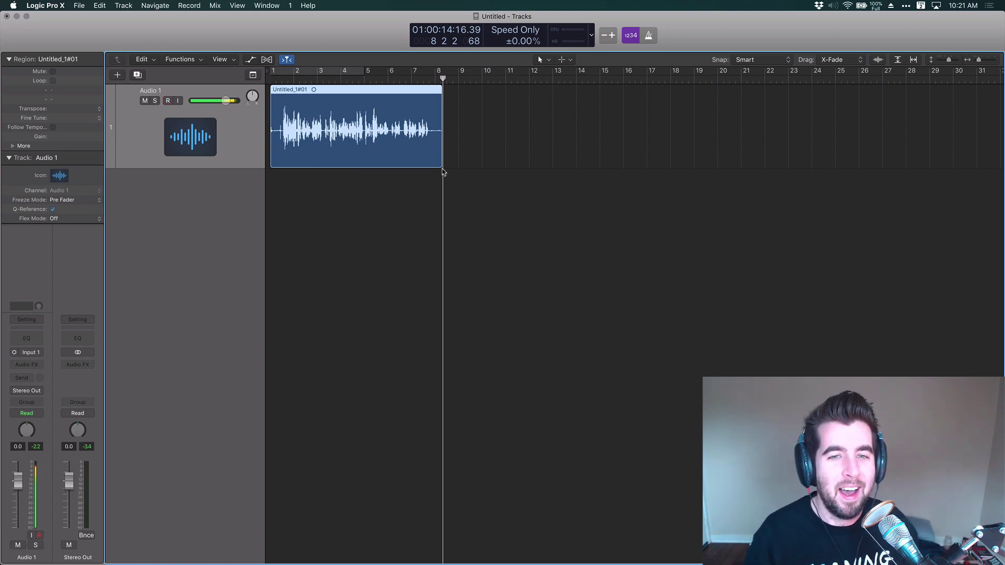
scroll(442, 173, "up", 2)
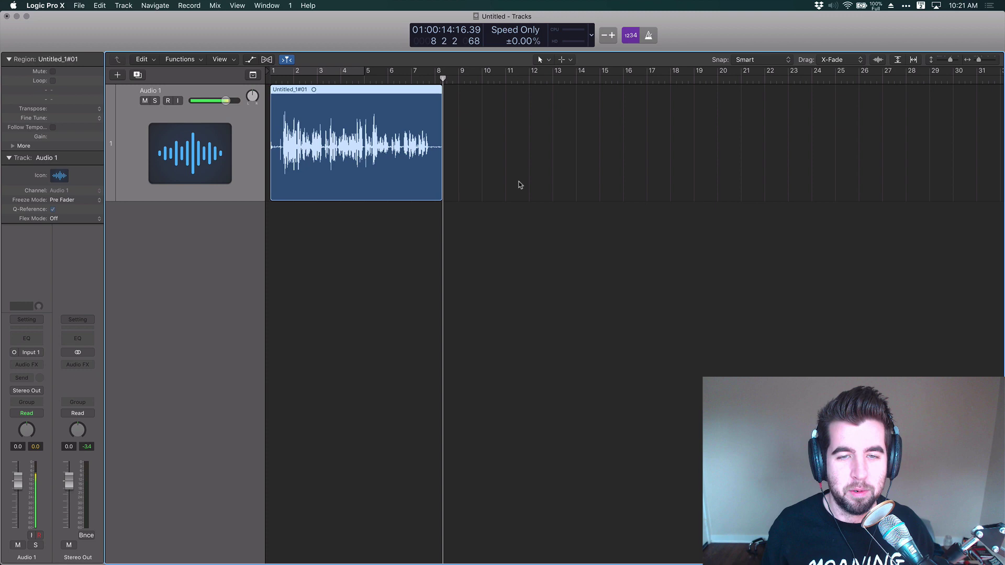
Step: Record a second take and delete its silent start and the tail past bar 14.5
key("r")
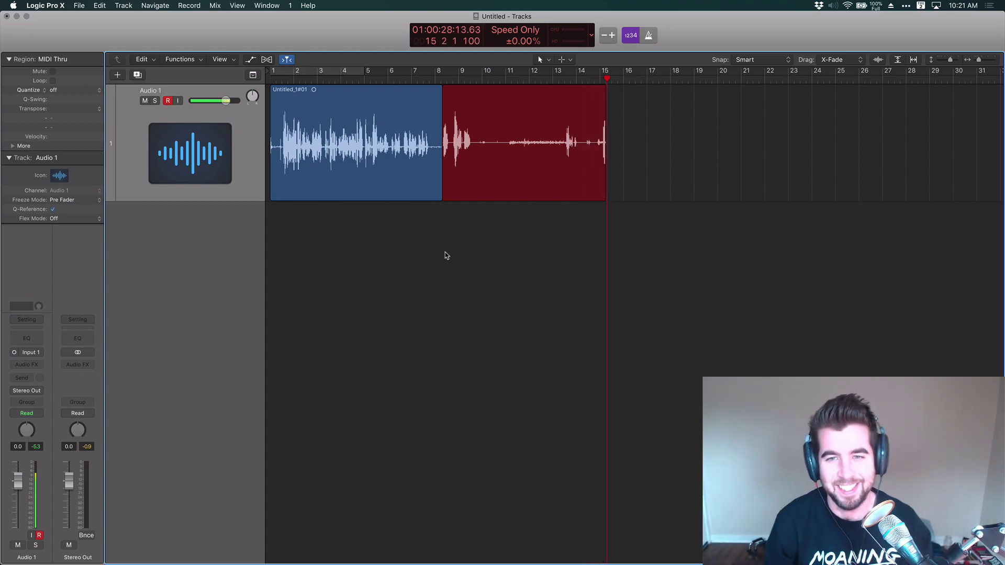
key("space")
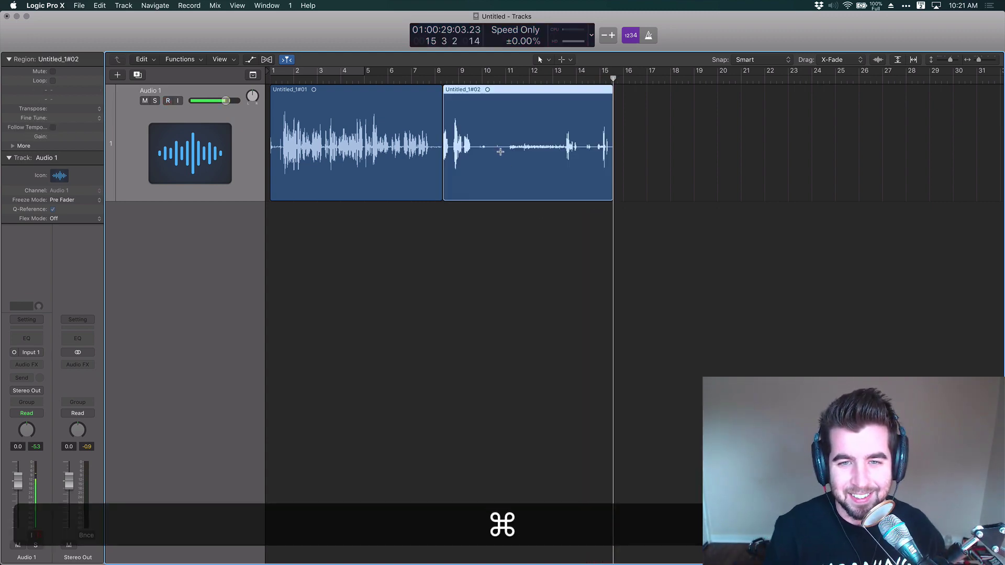
left_click_drag(498, 151, 443, 152)
key("Delete")
left_click_drag(581, 151, 742, 155)
key("Delete")
Step: Move the second take next to the first, audition it from bar 9, and trim it to end at bar 11
left_click_drag(510, 178, 489, 177)
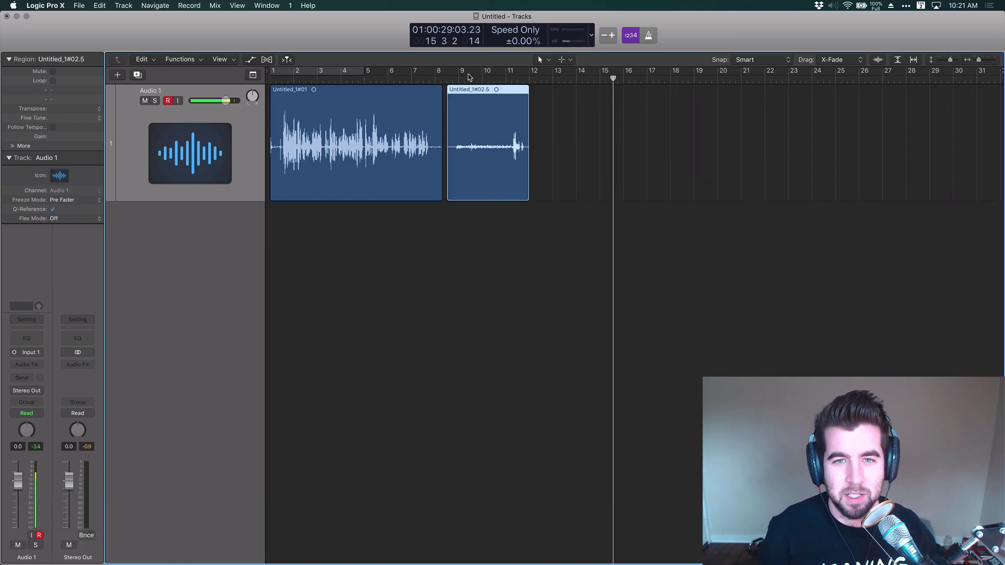
left_click(459, 79)
left_click(360, 77)
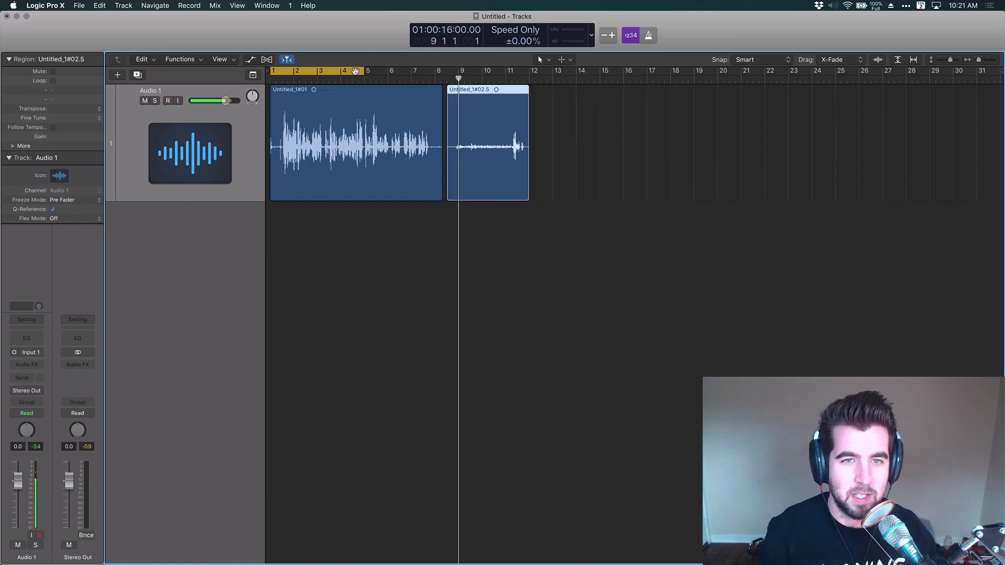
left_click(359, 76)
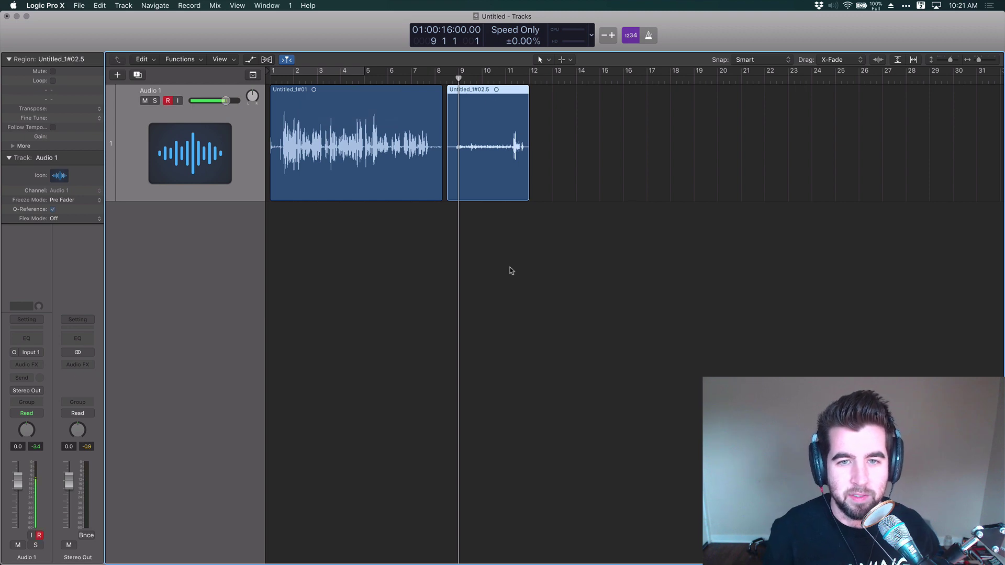
key("space")
scroll(558, 213, "up", 5)
left_click_drag(561, 161, 573, 160)
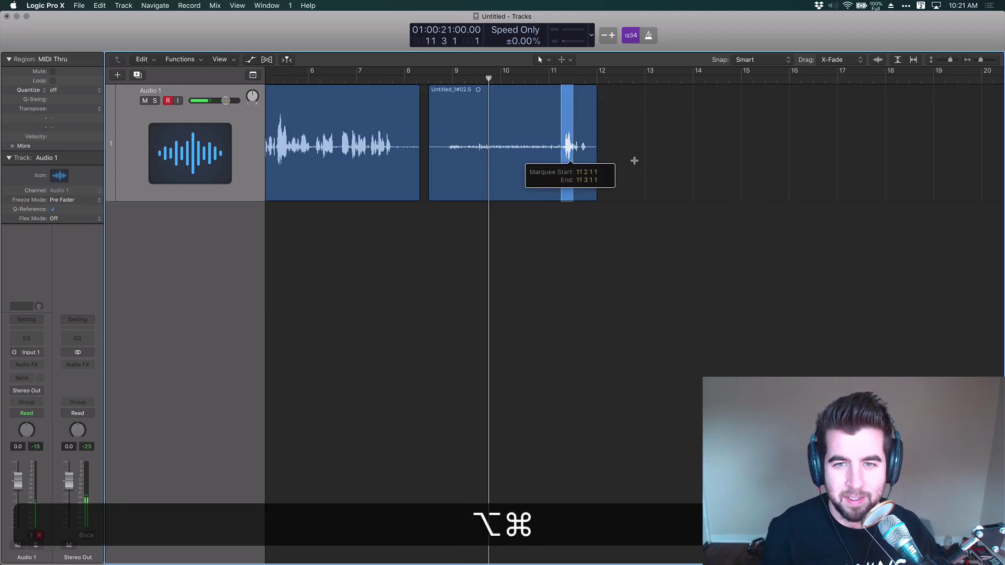
key("super+BackSpace")
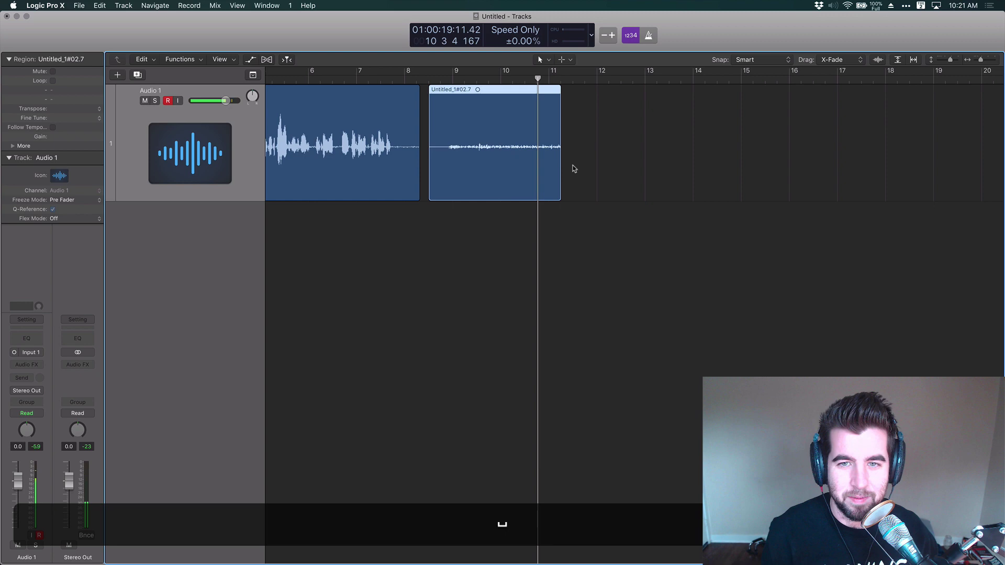
key("2")
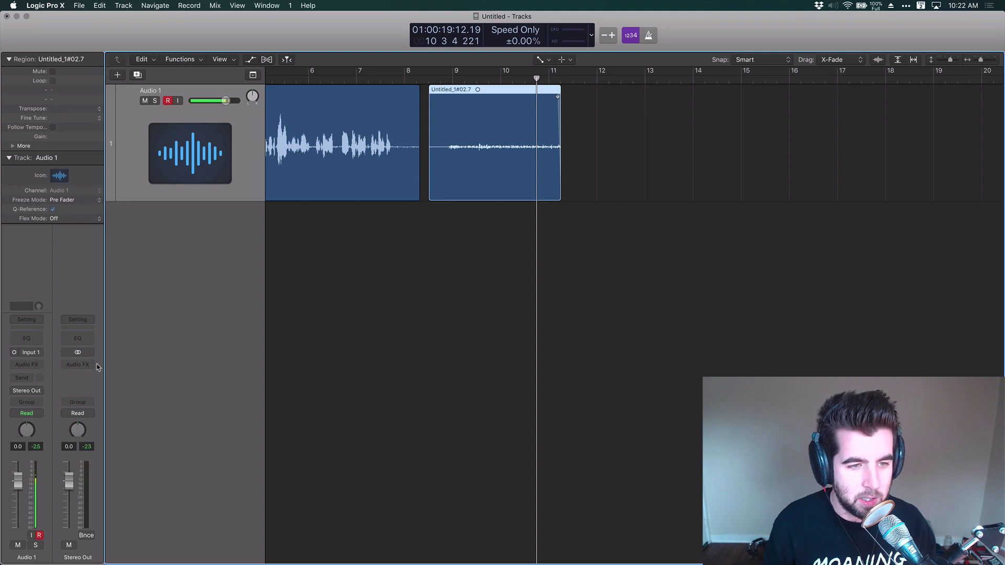
Step: Hide the Inspector, show the Mixer, and insert iZotope RX 5 Dialogue De-noise (Mono) on Audio 1
key("i")
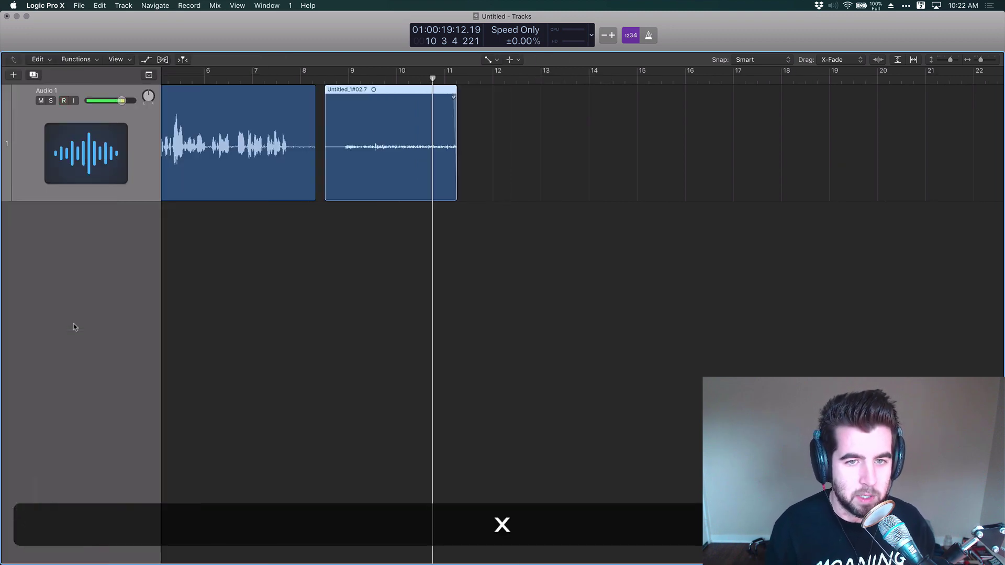
key("x")
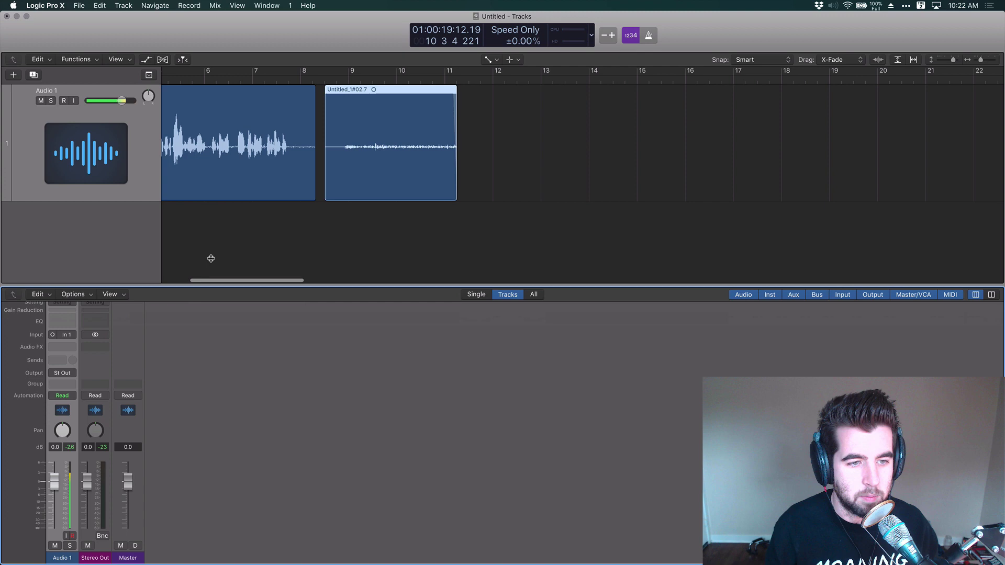
left_click(68, 347)
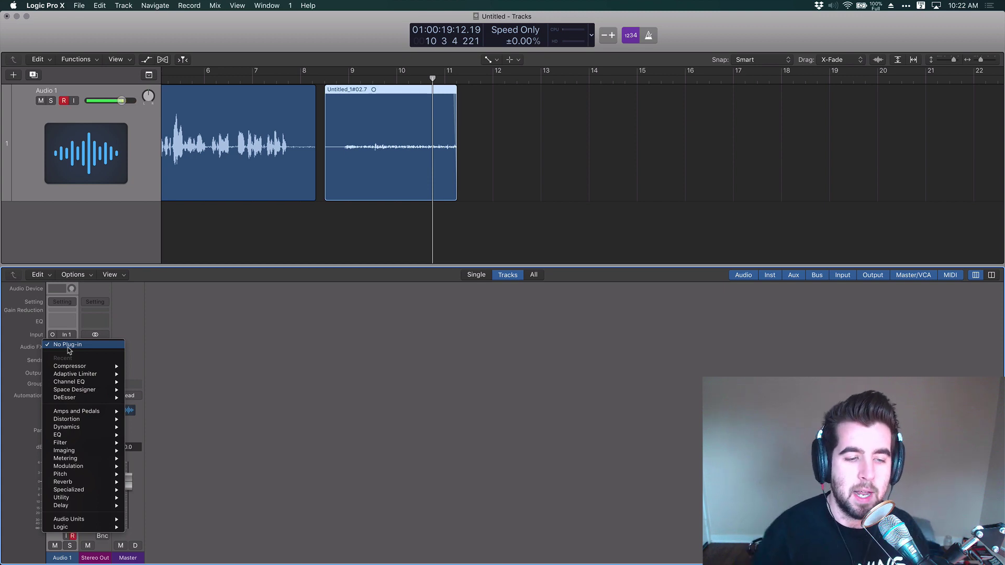
left_click(247, 348)
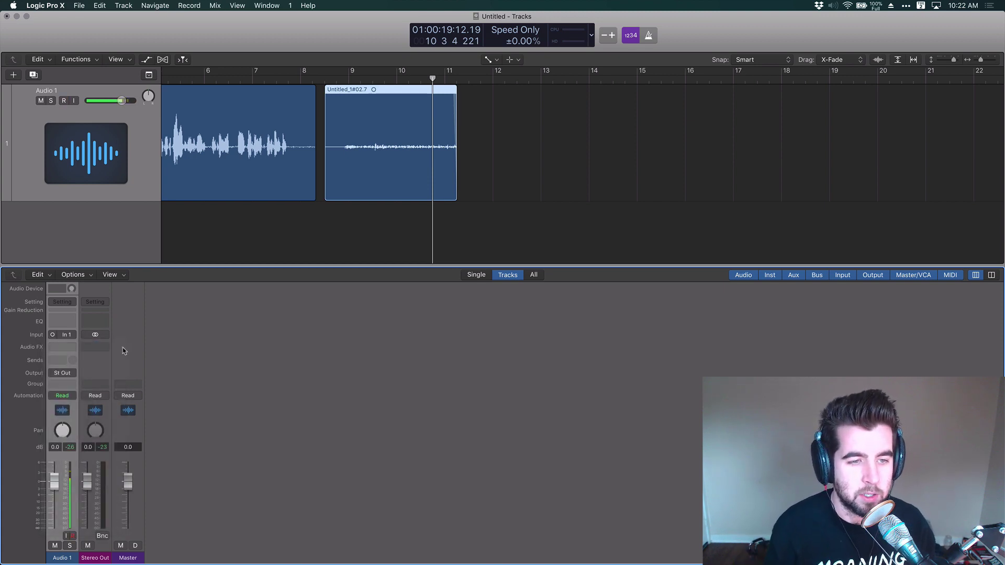
left_click(73, 349)
mouse_move(108, 443)
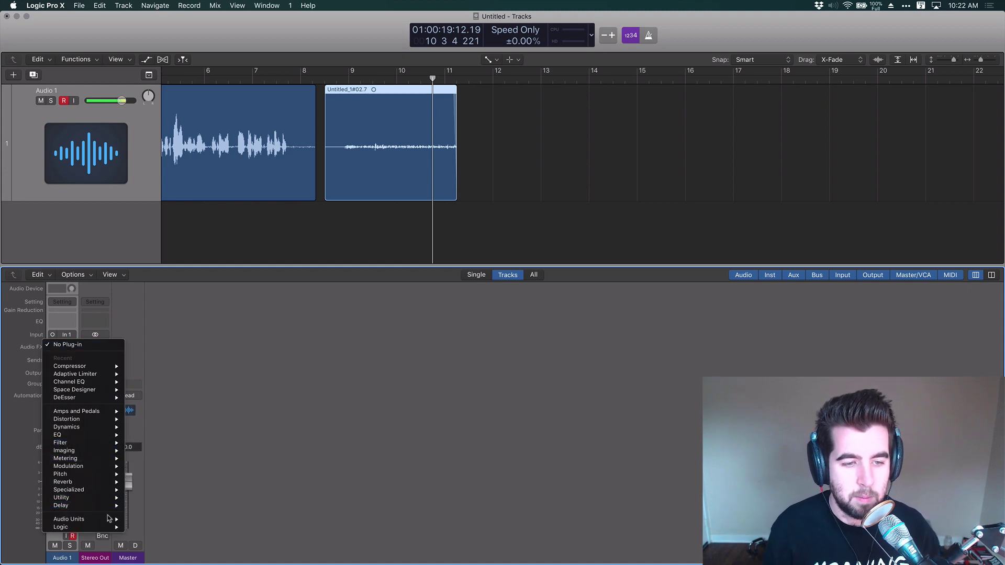
mouse_move(109, 519)
mouse_move(152, 528)
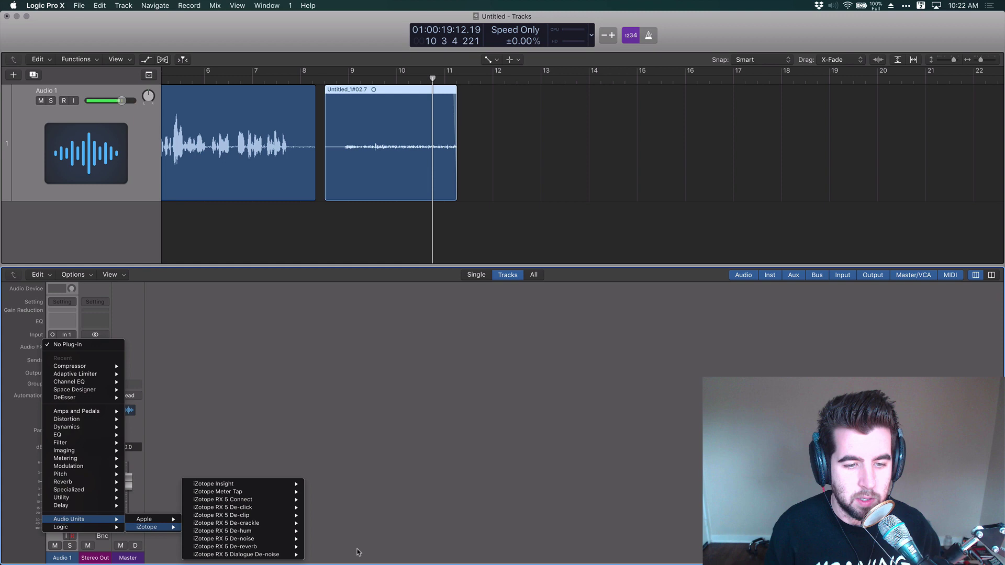
mouse_move(264, 557)
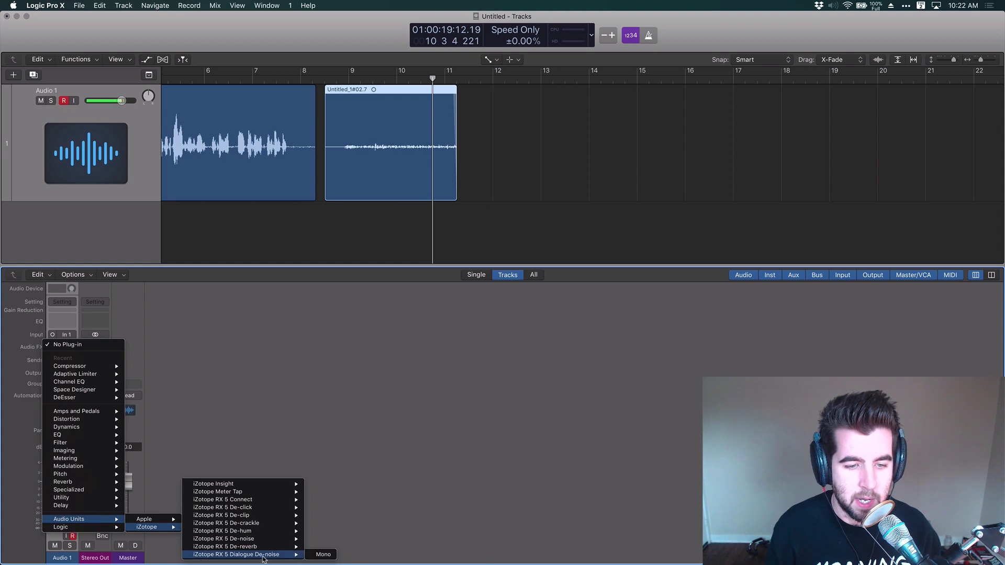
left_click(324, 555)
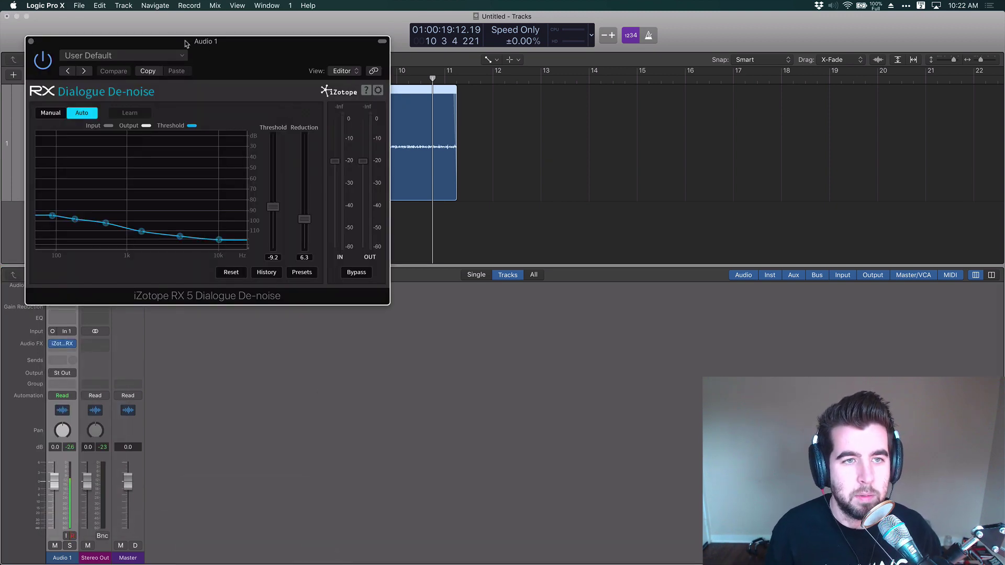
Step: Loop bars 9–11 and set Dialogue De-noise Threshold to 5.0 and Reduction to 14.3
left_click_drag(185, 44, 319, 61)
mouse_move(404, 231)
left_mouse_down()
mouse_move(411, 207)
mouse_move(412, 215)
left_mouse_up()
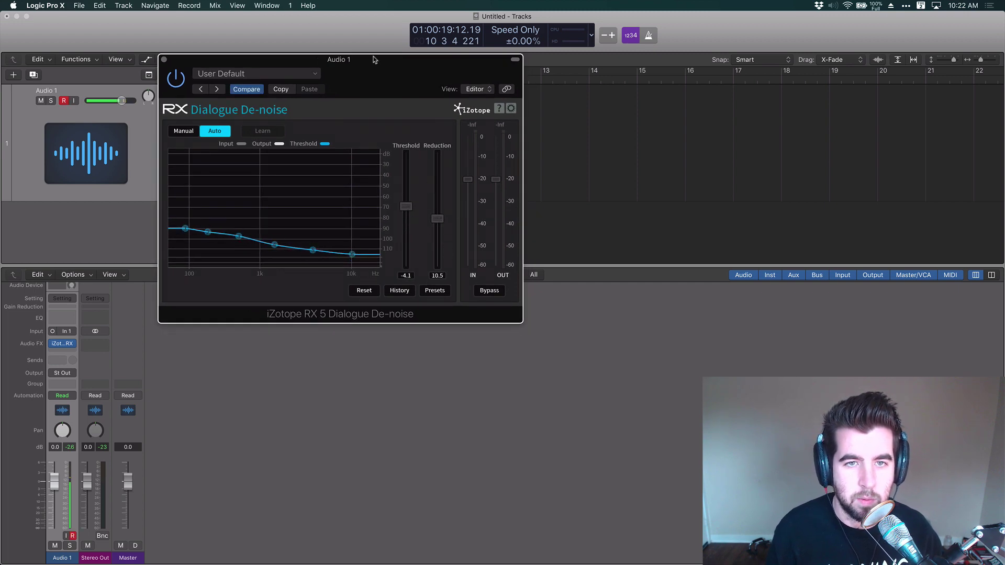
left_click_drag(373, 63, 447, 211)
left_click_drag(345, 80, 445, 78)
key("space")
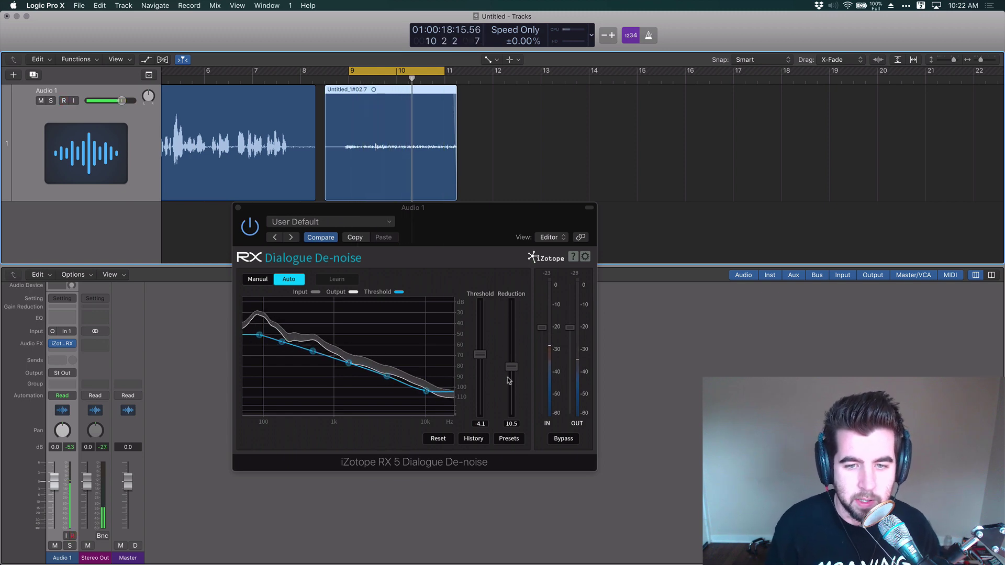
left_click_drag(480, 355, 481, 321)
left_click_drag(512, 367, 510, 350)
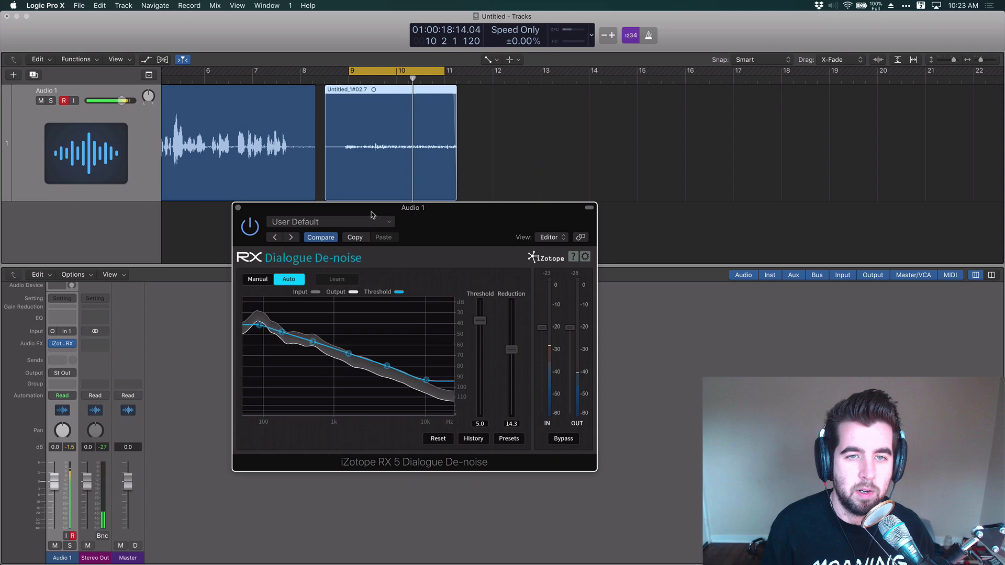
Step: Play the first region from bar 2, bypassing and re-enabling the de-noise plugin to compare
key("space")
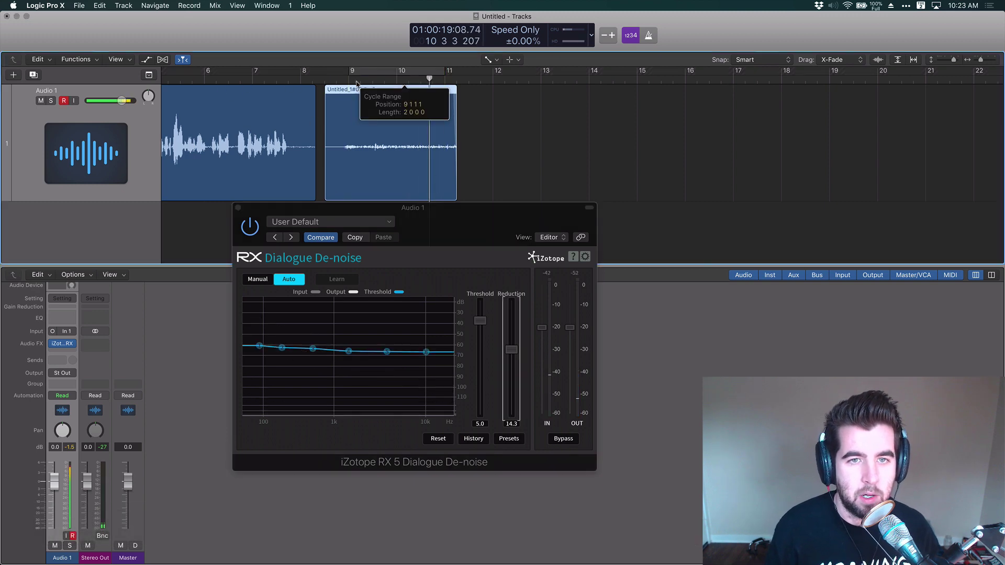
scroll(265, 80, "left", 5)
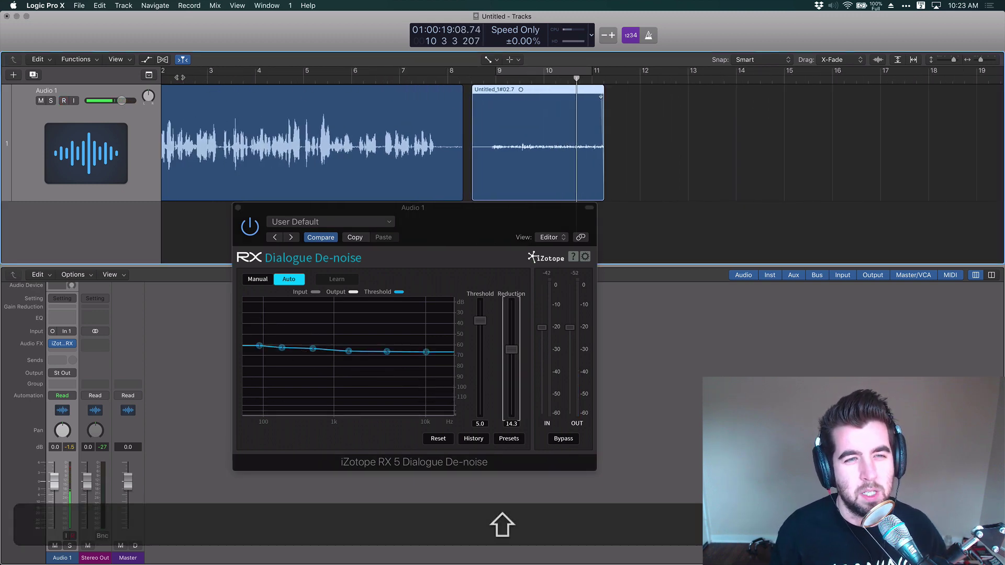
left_click(183, 77)
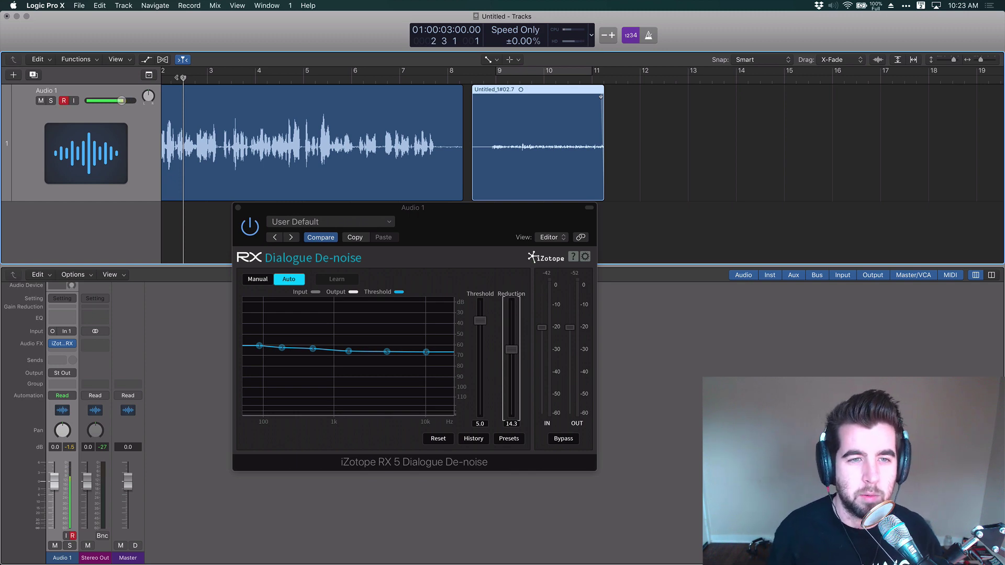
key("space")
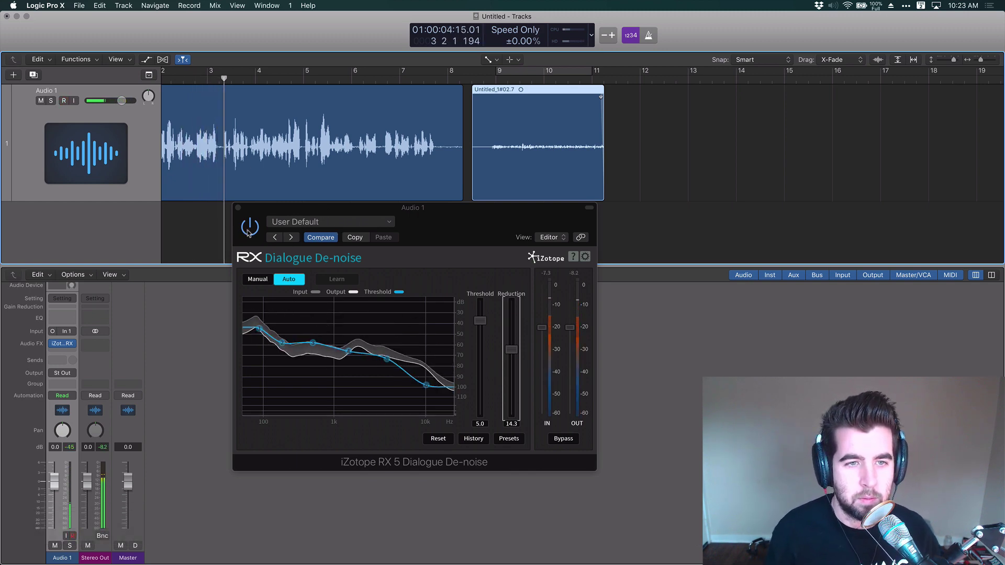
left_click(249, 231)
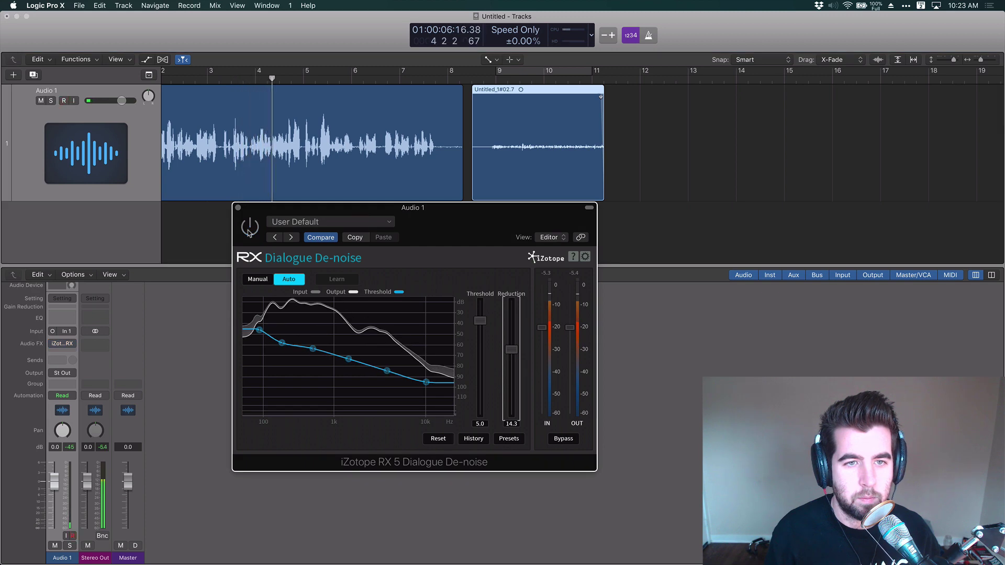
left_click(249, 232)
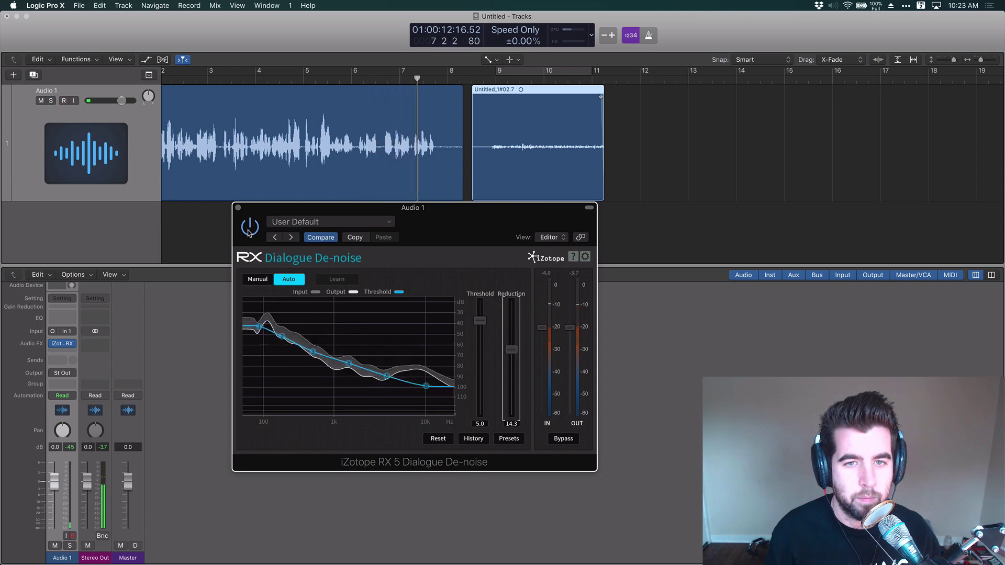
key("space")
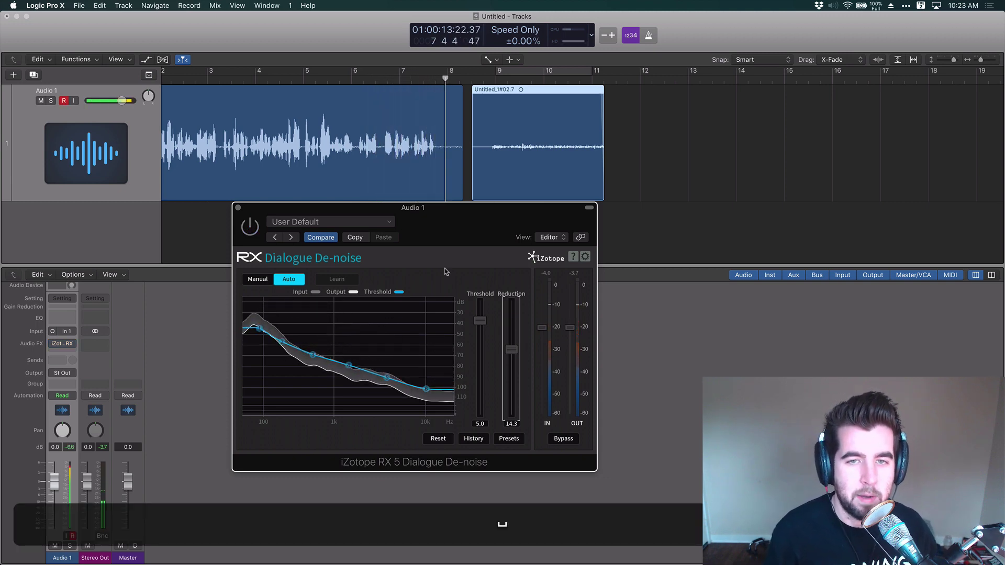
Step: Play the second region from bar 9 and lower the de-noise Threshold to -8.2 and its Reduction
left_click(493, 81)
key("space")
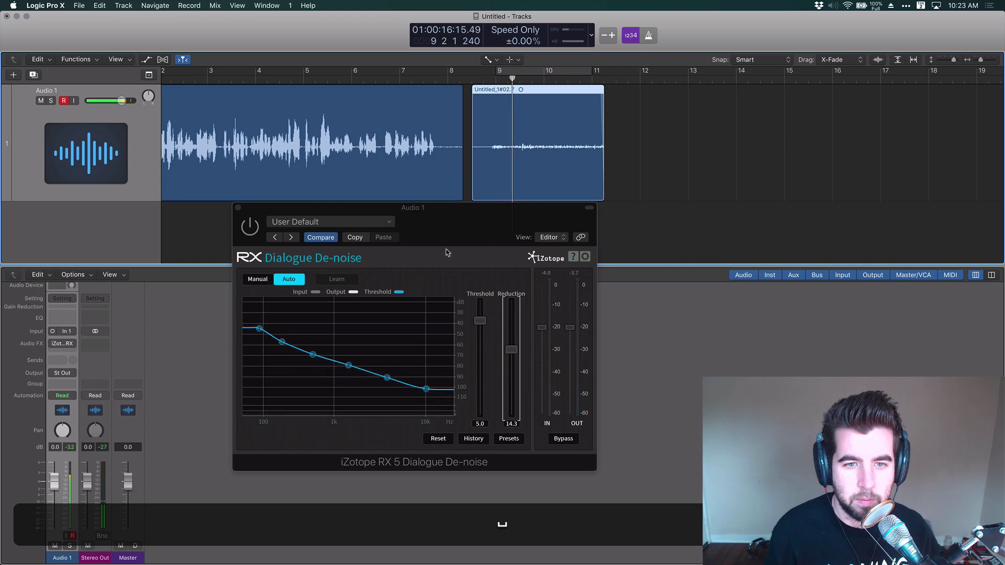
key("space")
left_click(333, 210)
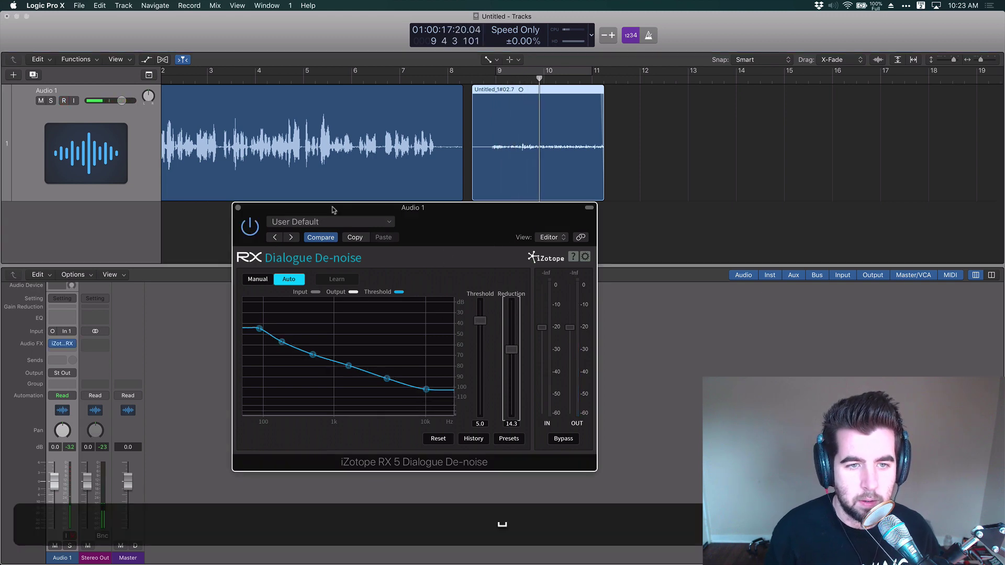
left_click(495, 81)
key("space")
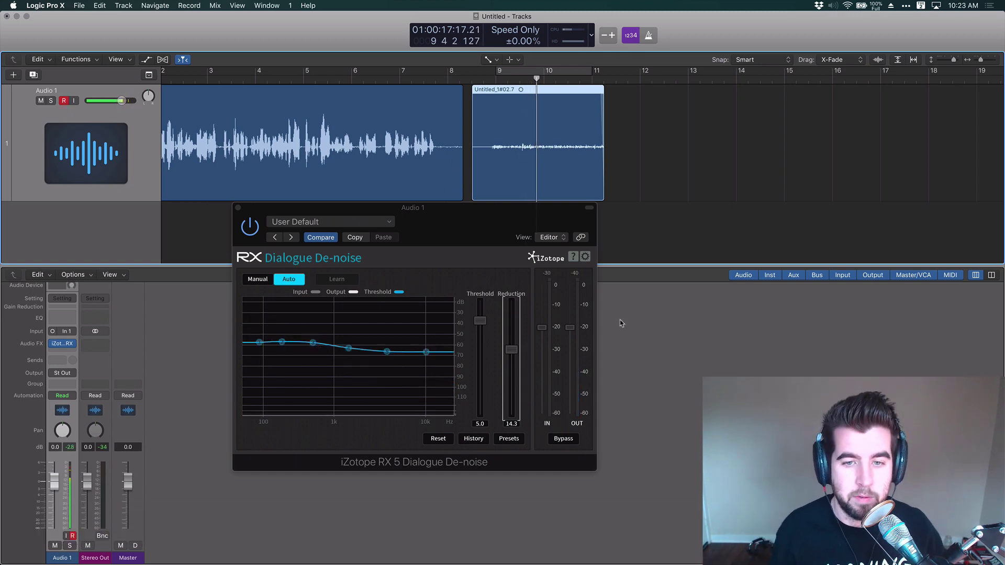
left_click_drag(484, 322, 513, 388)
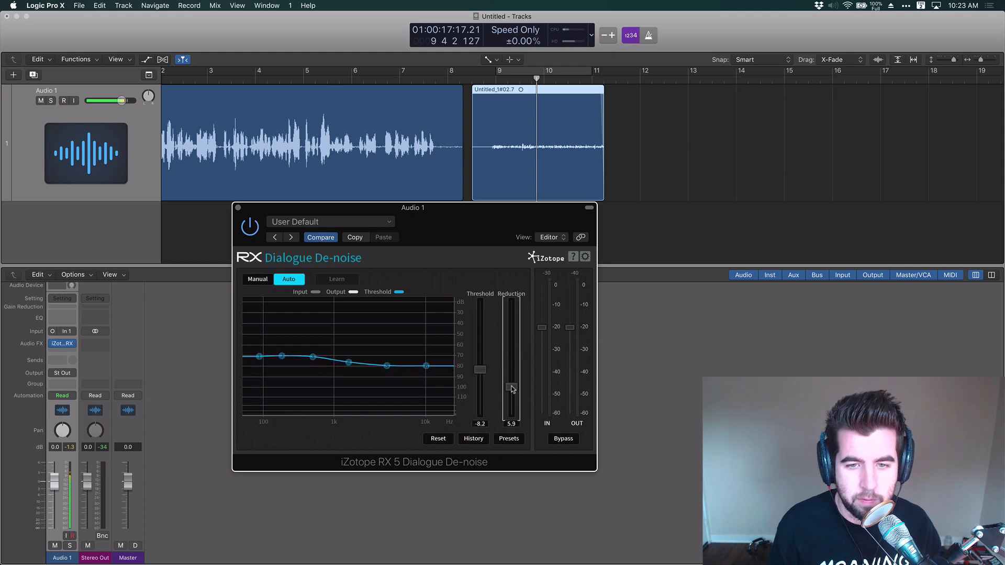
Step: Duplicate the de-noise plugin into the next slot and set Reduction 7.7, Threshold -5.6
left_click_drag(63, 346, 61, 353)
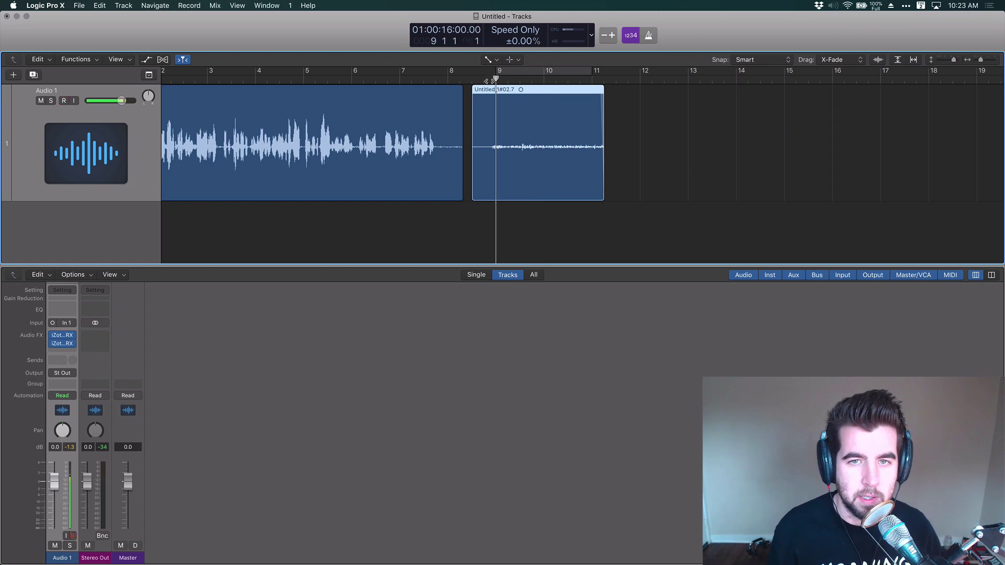
key("space")
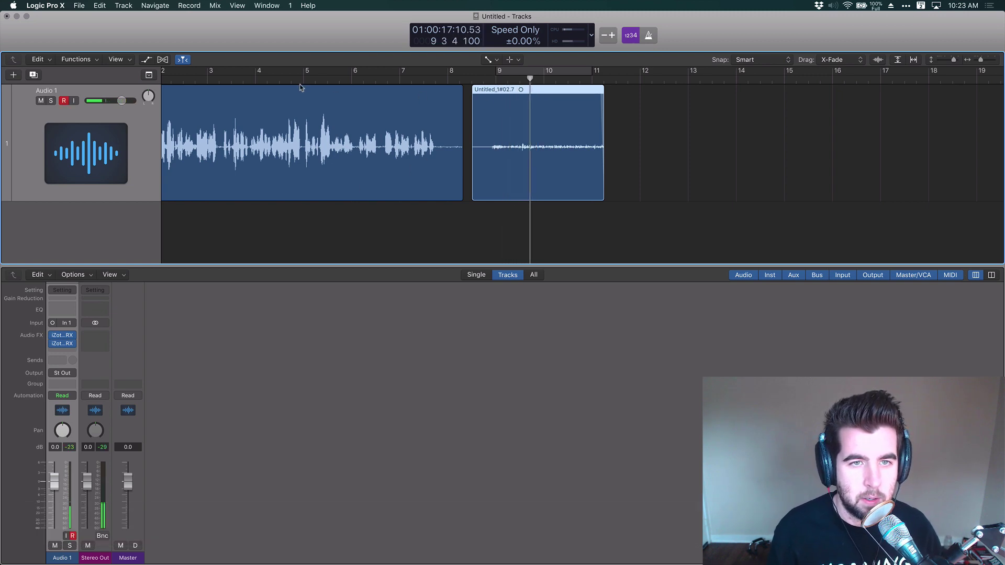
left_click(197, 77)
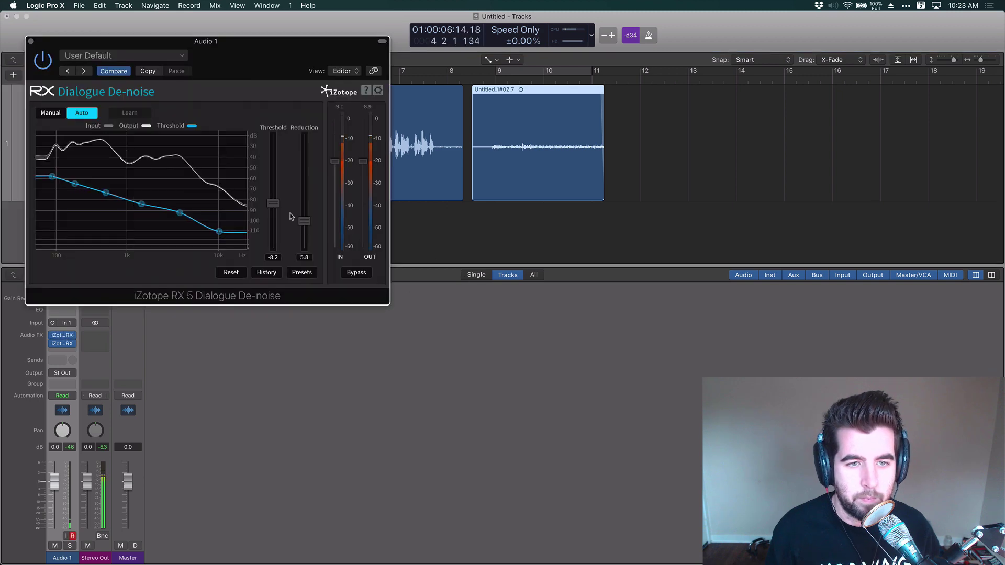
left_click_drag(303, 216, 302, 209)
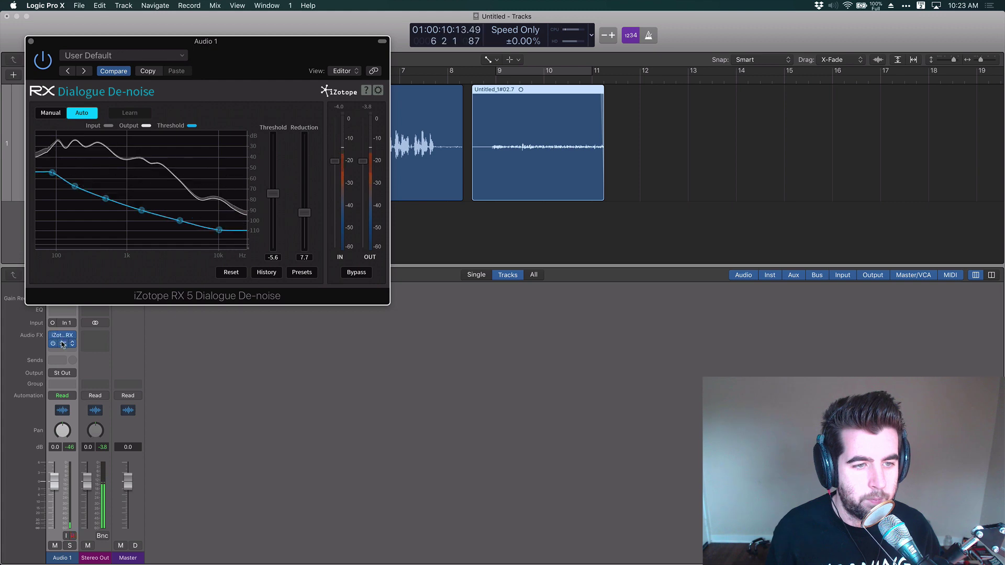
Step: Raise the second instance's Threshold and Reduction, audition both from bar 2, and close the lower window
left_click(62, 343)
left_click_drag(287, 214, 315, 226)
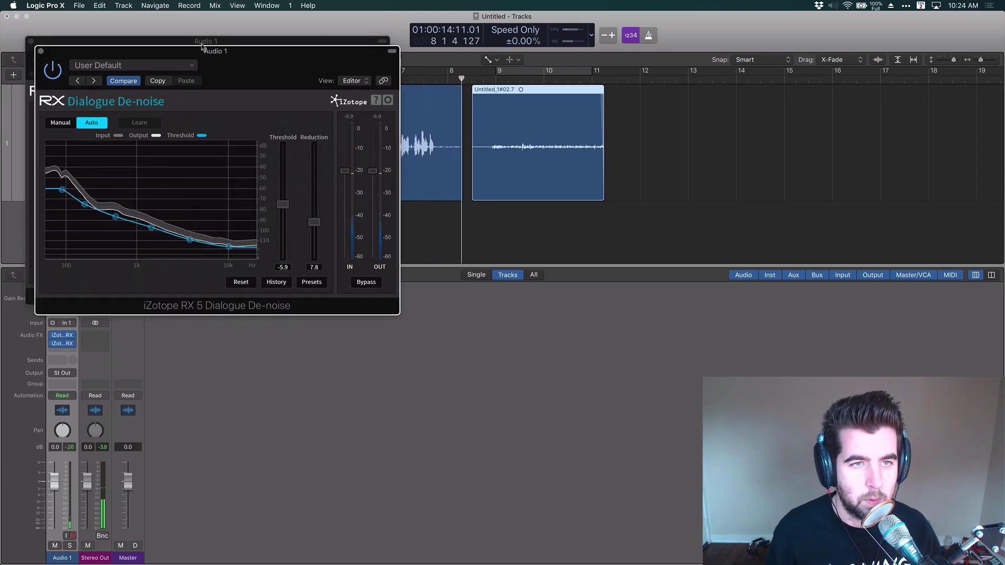
left_click_drag(215, 50, 656, 260)
left_click_drag(186, 46, 768, 87)
key("space")
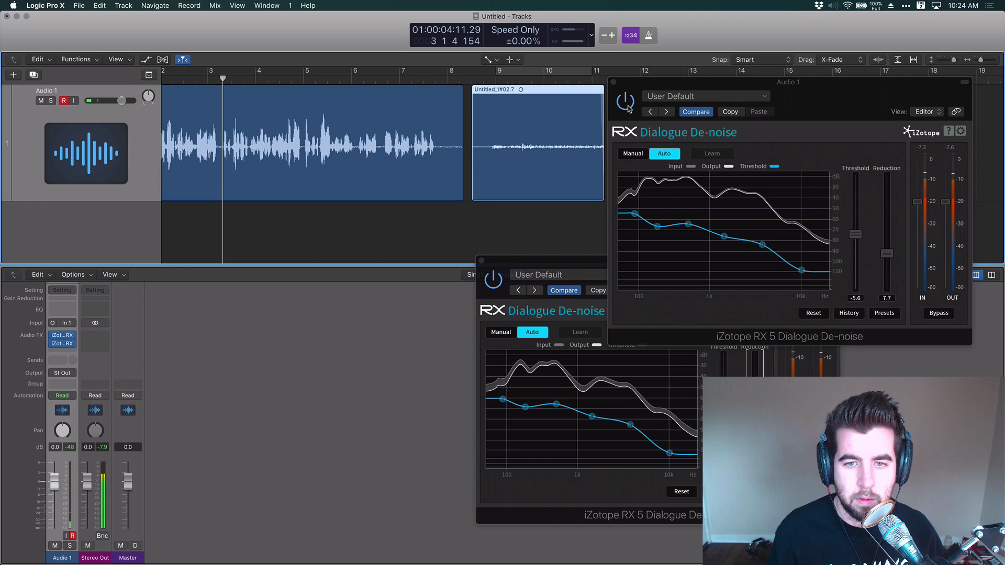
left_click(536, 262)
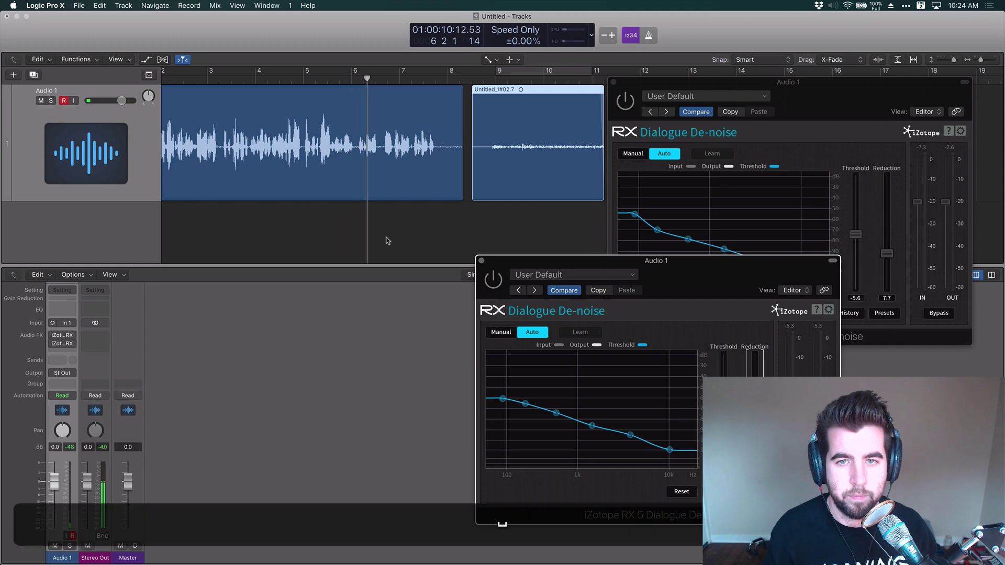
left_click(482, 261)
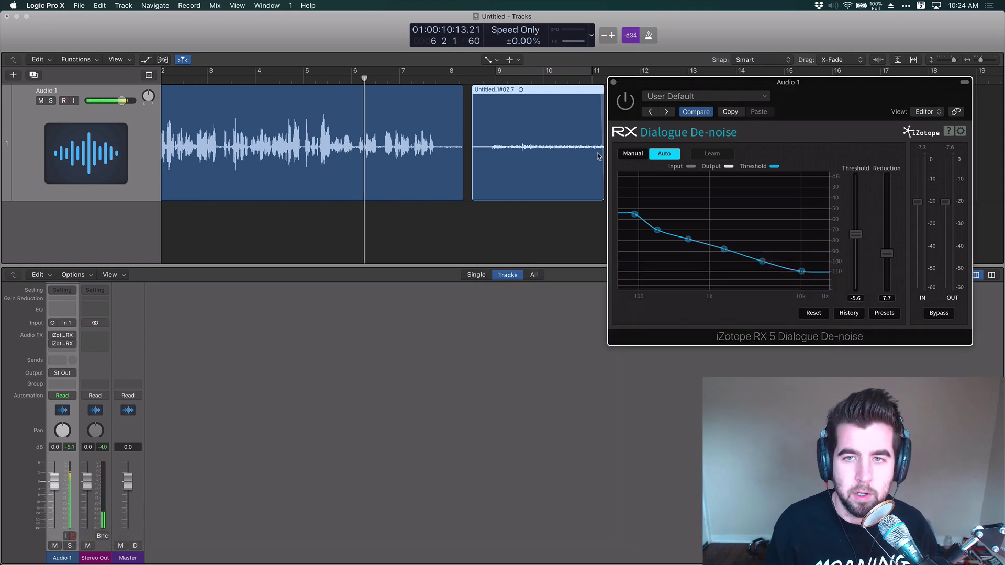
Step: Close the de-noise window, delete both regions and their audio files, and record take Untitled_1#03
left_click(614, 83)
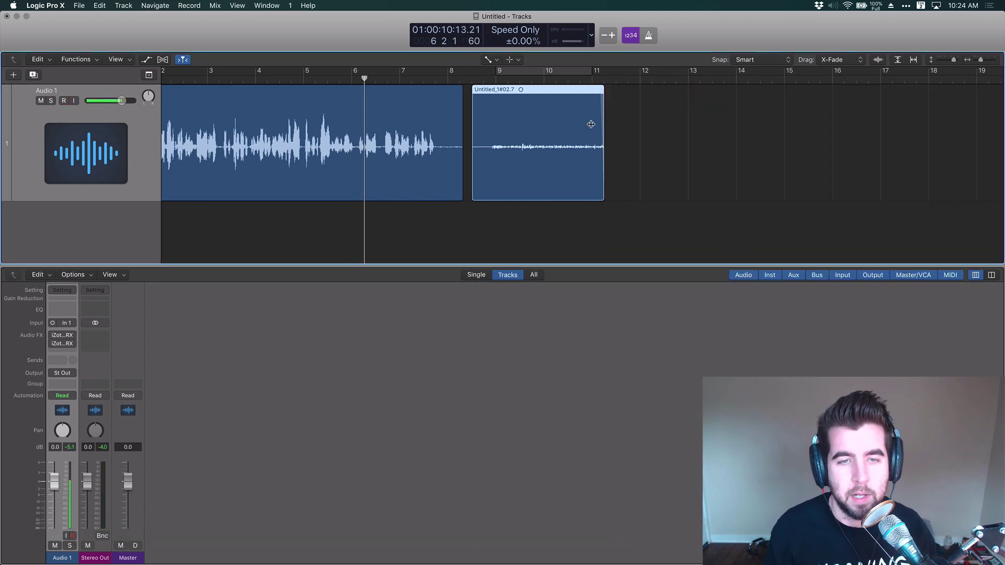
left_click(481, 211)
left_click(406, 167)
key("BackSpace")
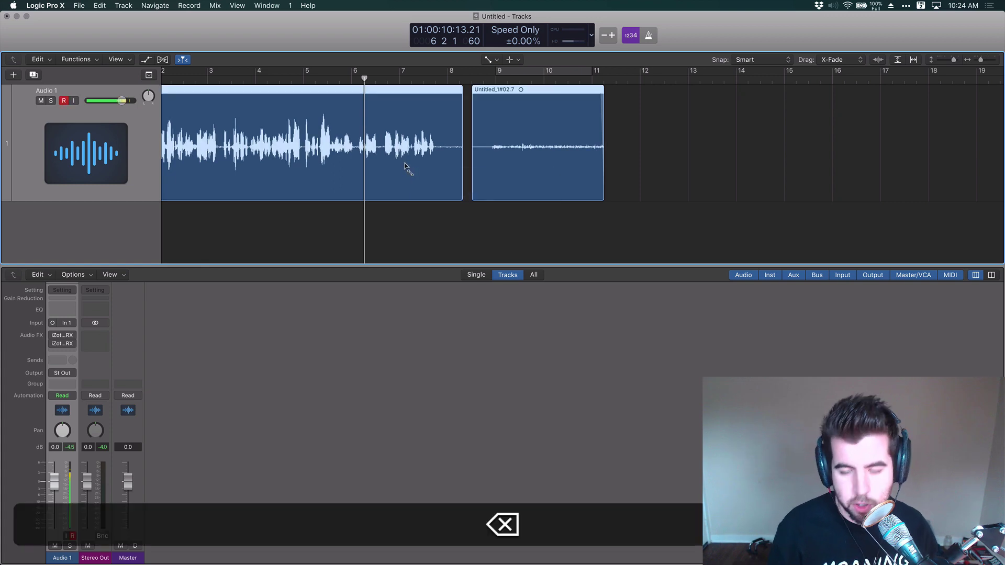
key("Return")
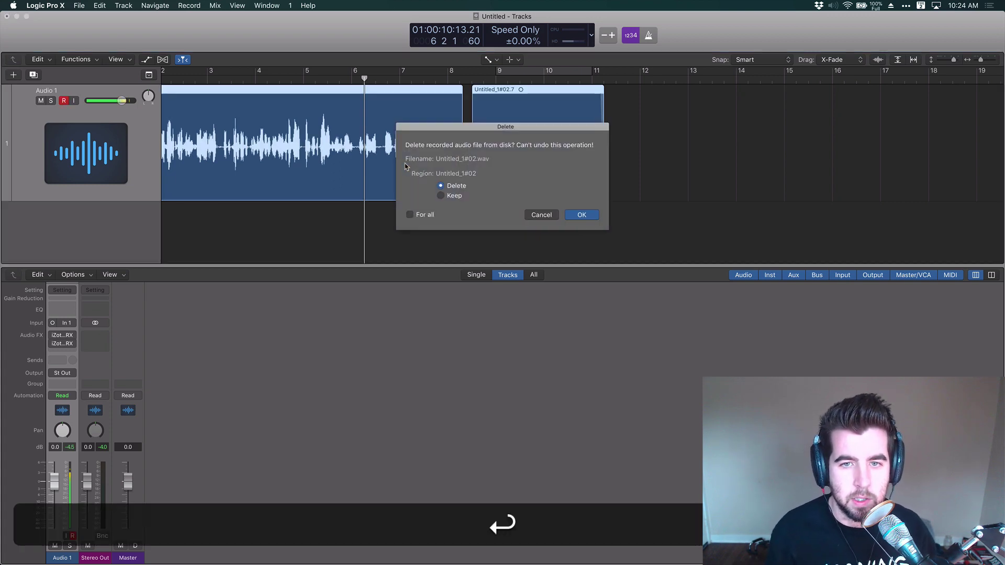
key("Return")
key("Return")
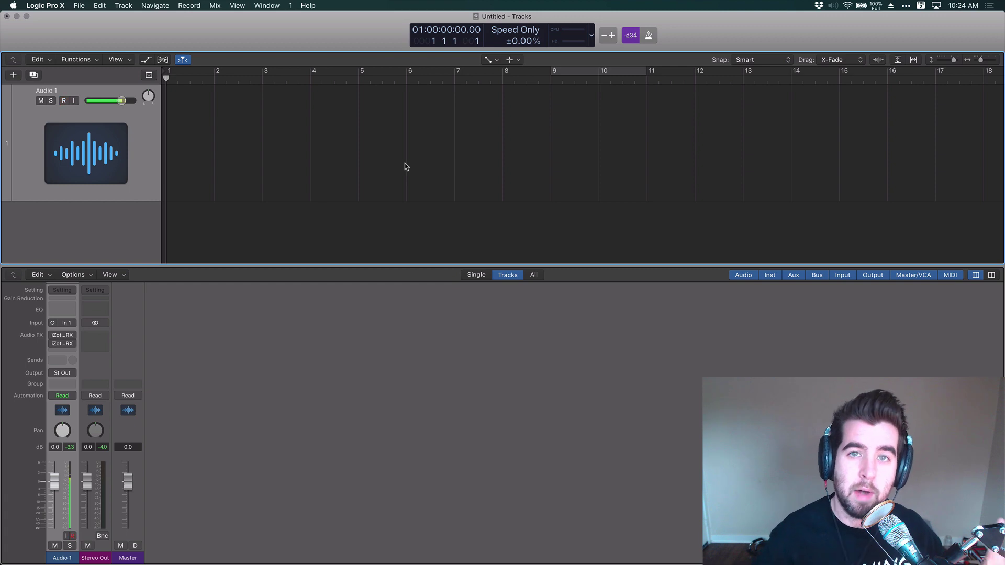
key("r")
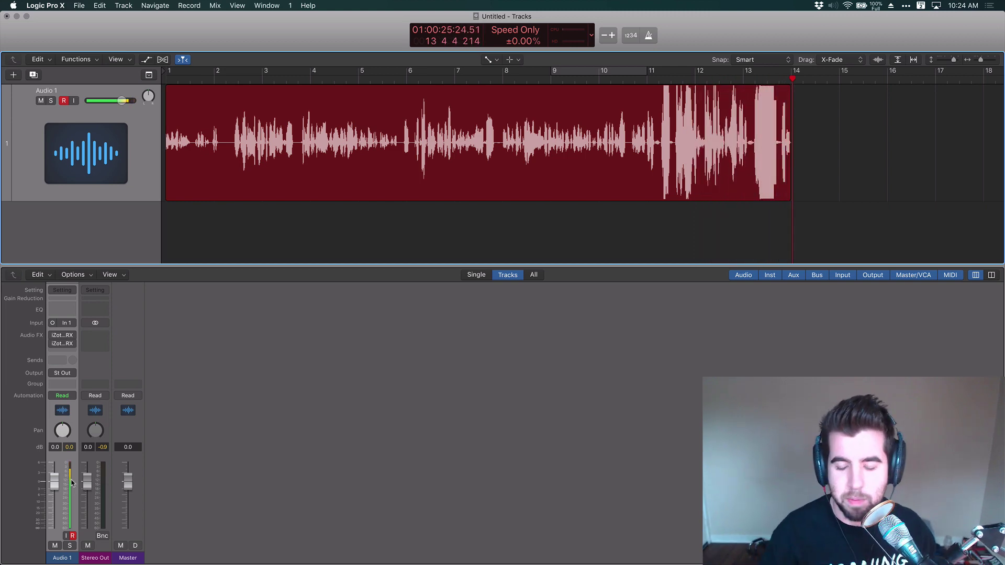
key("space")
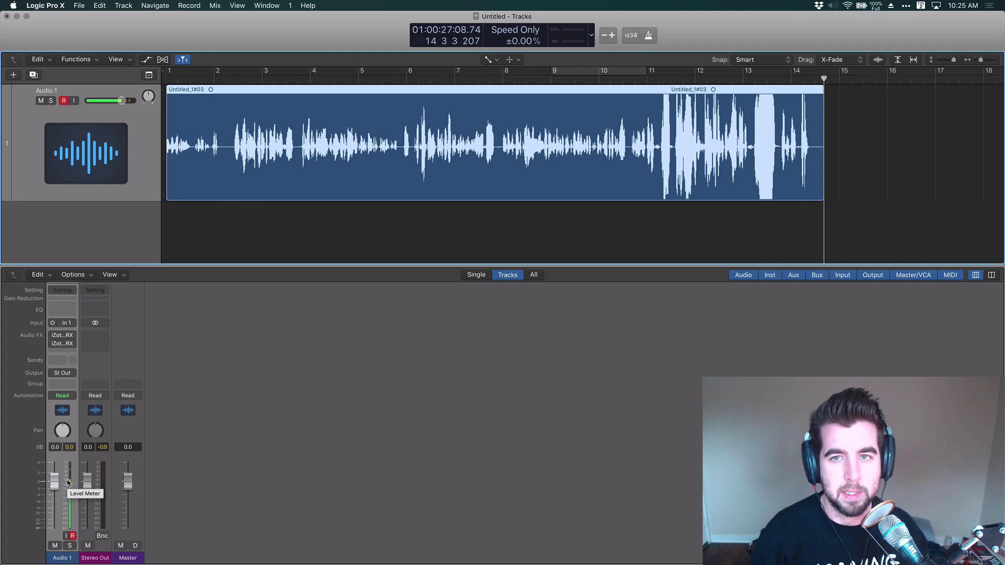
Step: Split the third take at bar 10 3 2 1, delete the left part, move the rest to bar 1, and play it
key("super")
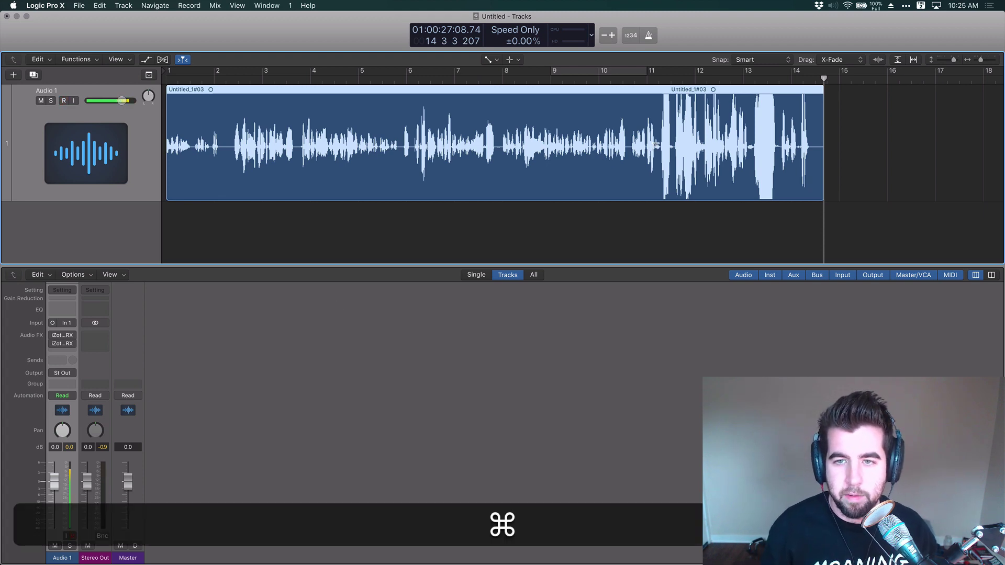
left_click_drag(656, 145, 673, 147)
left_click(626, 150)
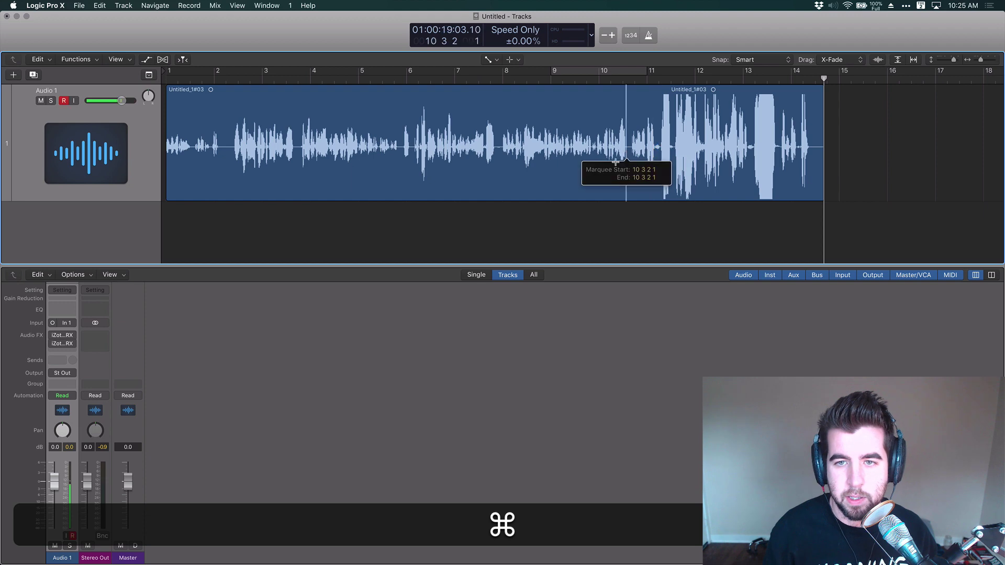
left_click(554, 157)
key("Delete")
left_click_drag(711, 176, 238, 178)
key("Return")
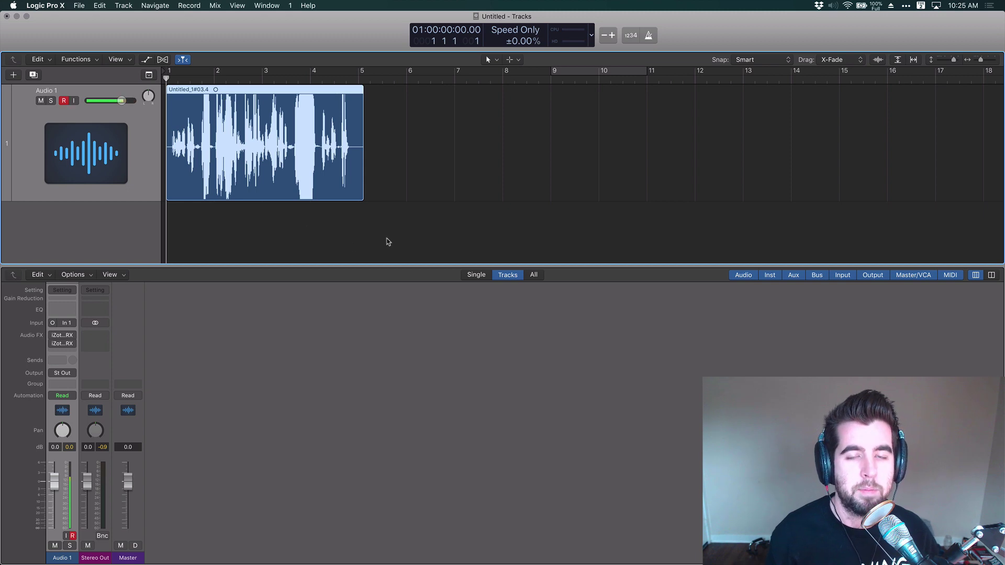
key("space")
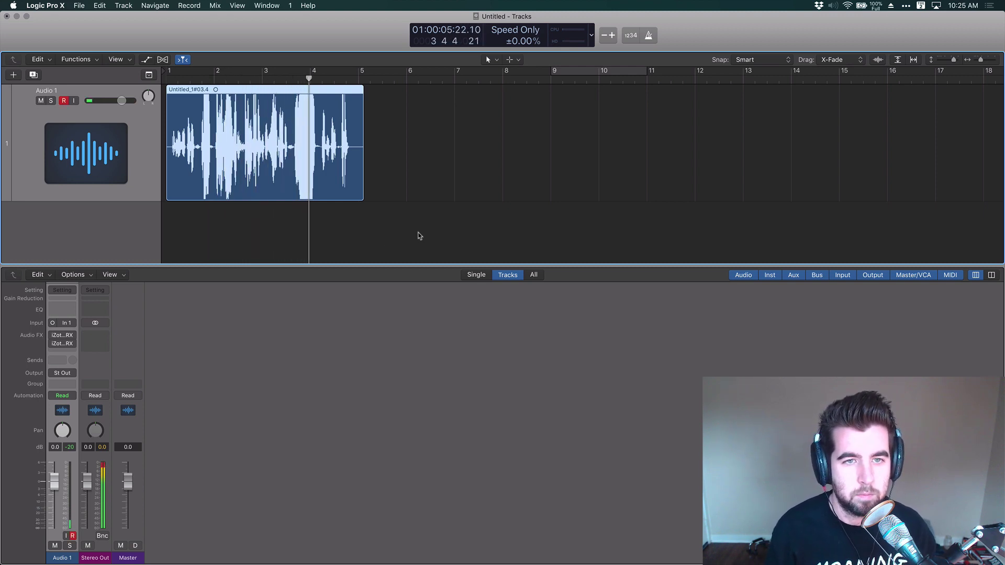
key("space")
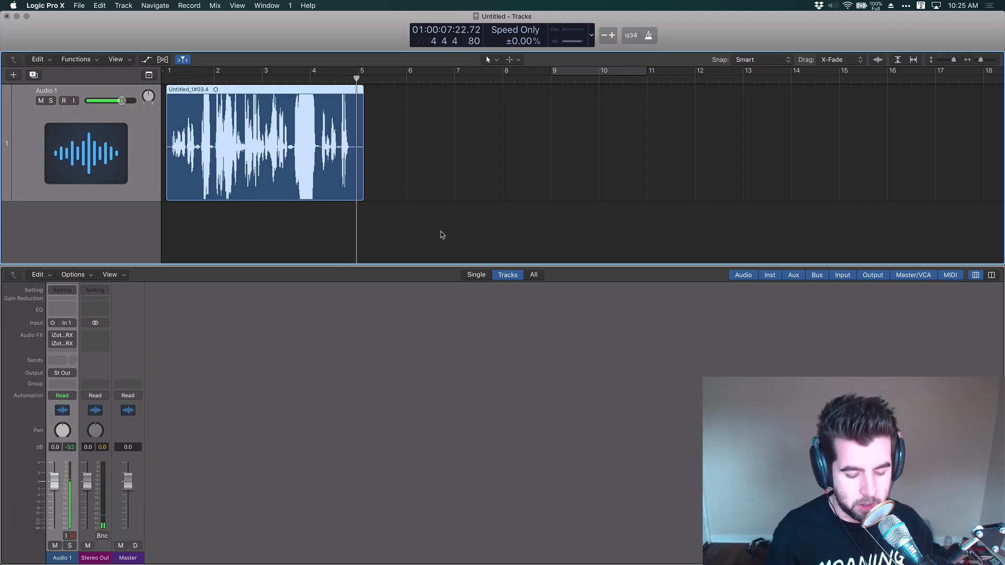
Step: Insert the mono iZotope RX 5 De-clip as Audio 1's third effect and move its window aside
left_click(62, 351)
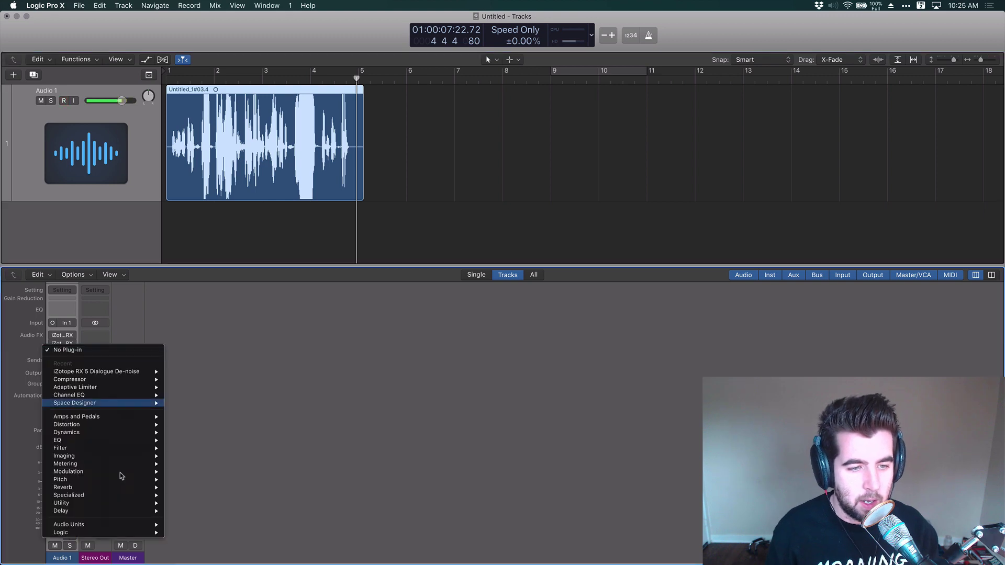
mouse_move(136, 523)
mouse_move(210, 533)
mouse_move(301, 545)
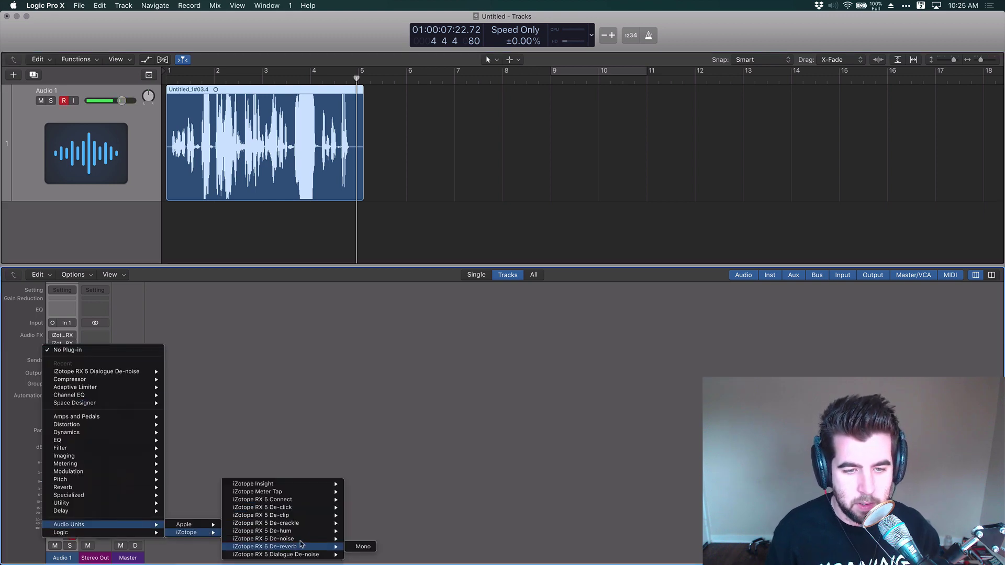
left_click(368, 518)
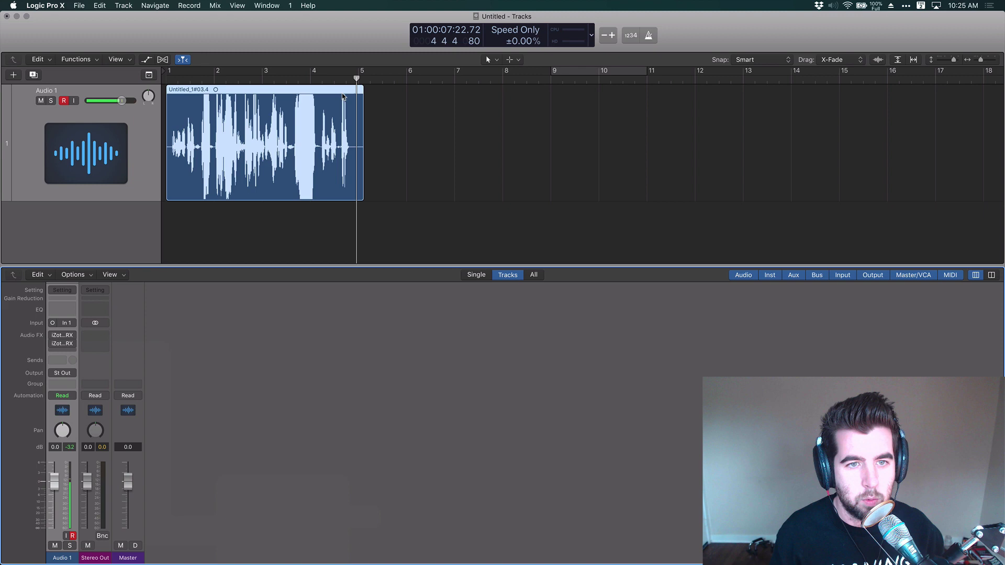
left_click_drag(184, 41, 653, 88)
Step: Play the clipped take while lowering the De-clip threshold to -1.5 dB, then re-arm Audio 1
key("Return")
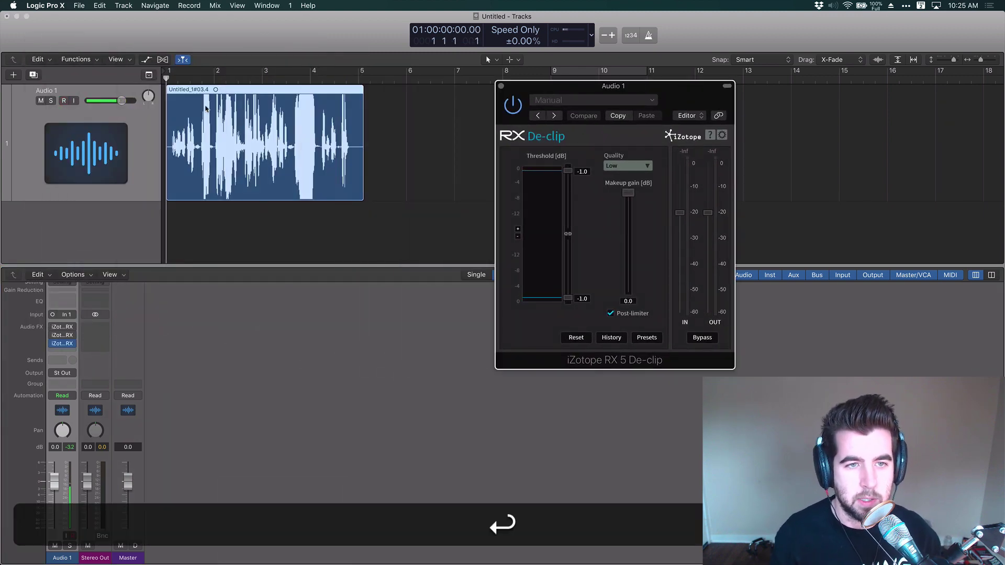
key("space")
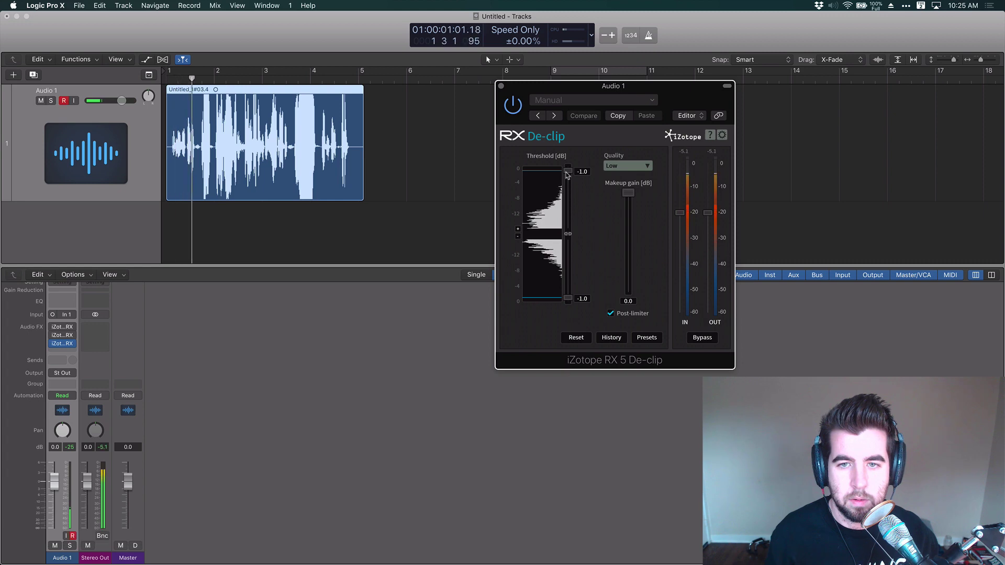
left_click_drag(568, 173, 570, 176)
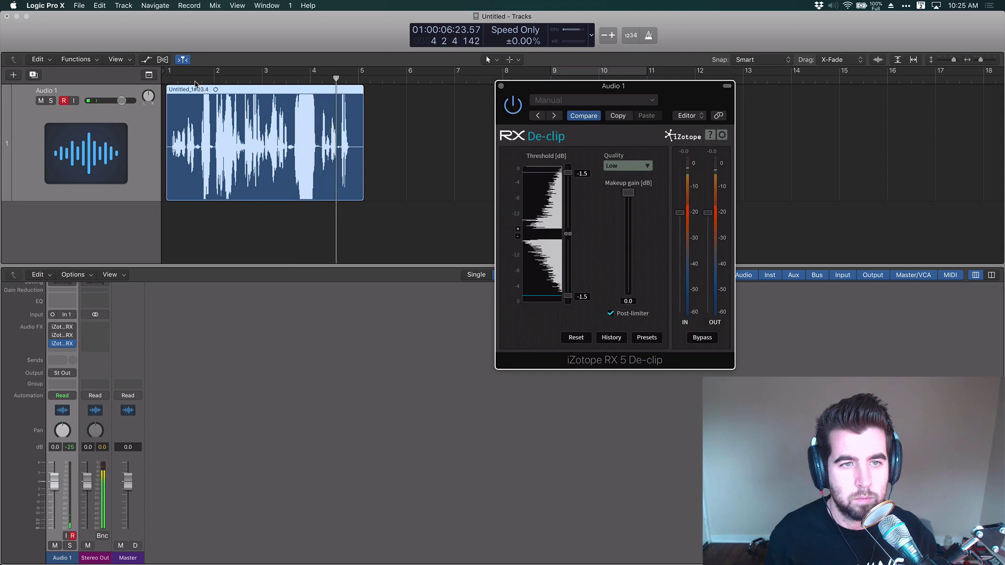
key("space")
key("alt+ctrl+r")
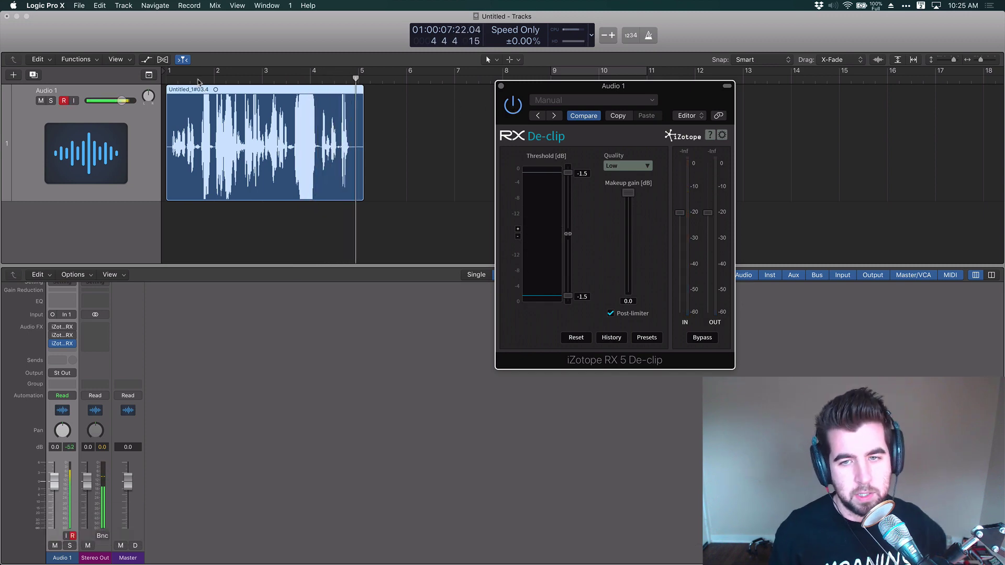
left_click(199, 80)
key("alt+ctrl+r")
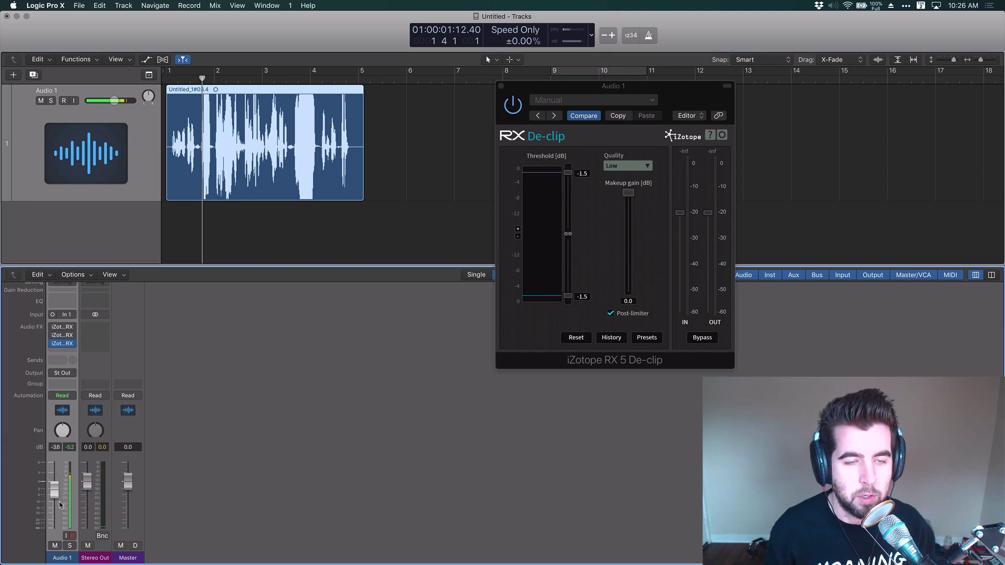
key("alt+ctrl+r")
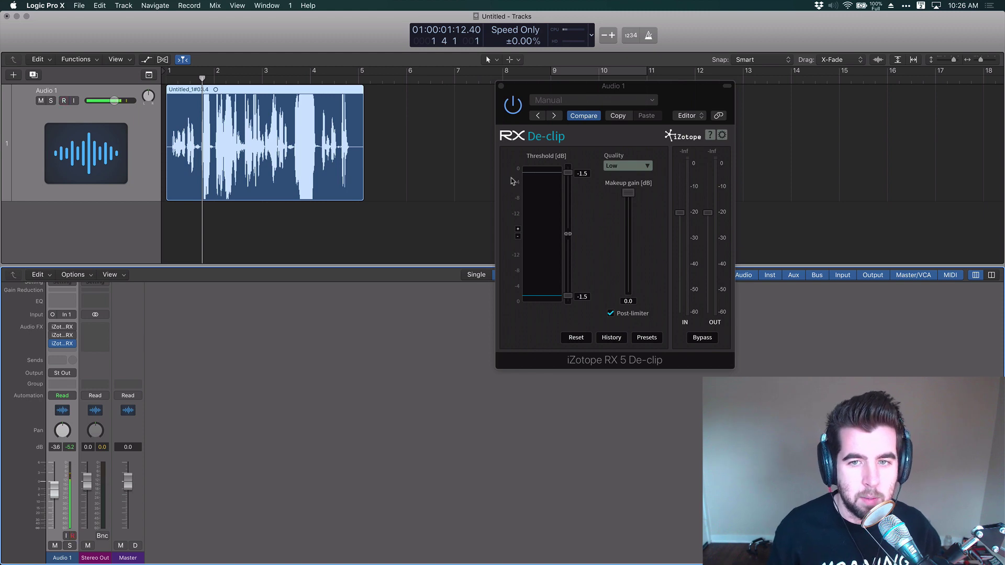
Step: Reset Audio 1's volume to 0 dB and set De-clip to -1.0 dB threshold, Medium quality, -5.0 dB output
key("alt")
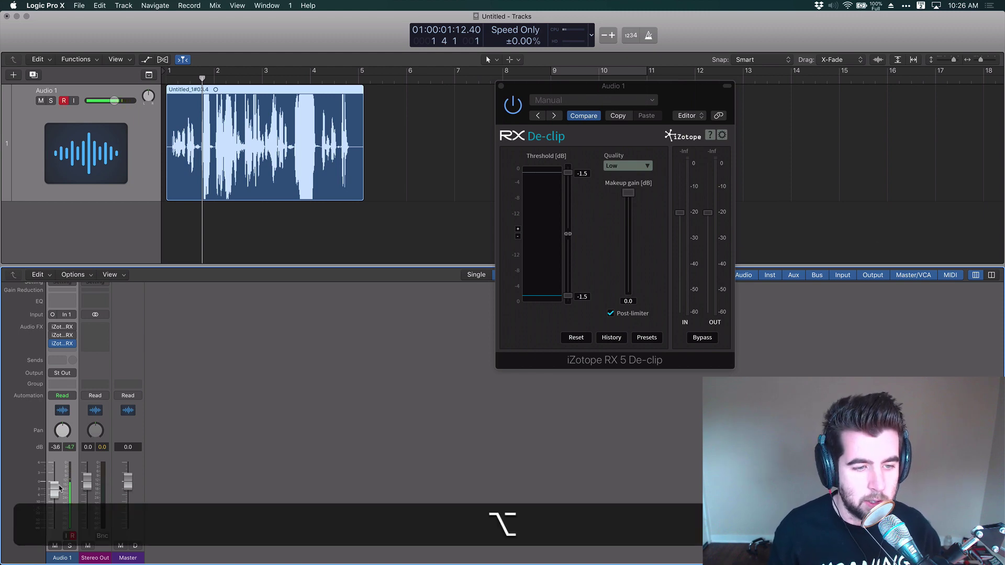
left_click(54, 488, "alt")
left_click_drag(591, 87, 410, 95)
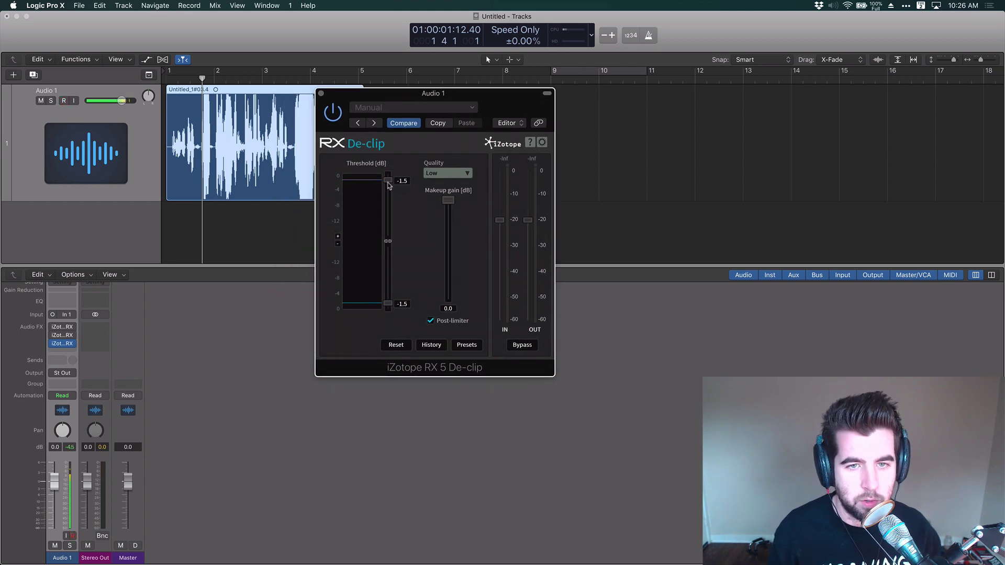
left_click_drag(389, 185, 388, 183)
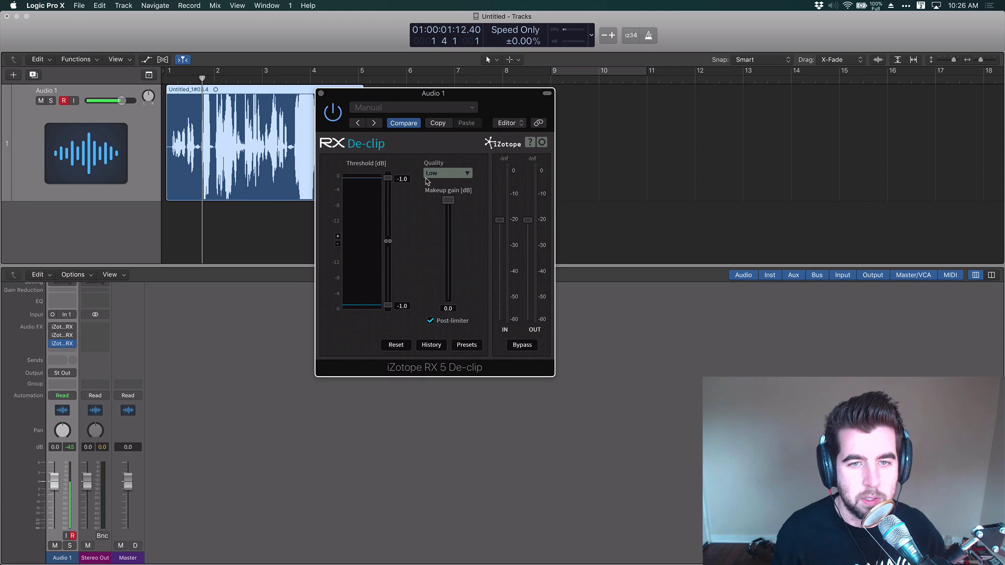
left_click(449, 174)
left_click(451, 191)
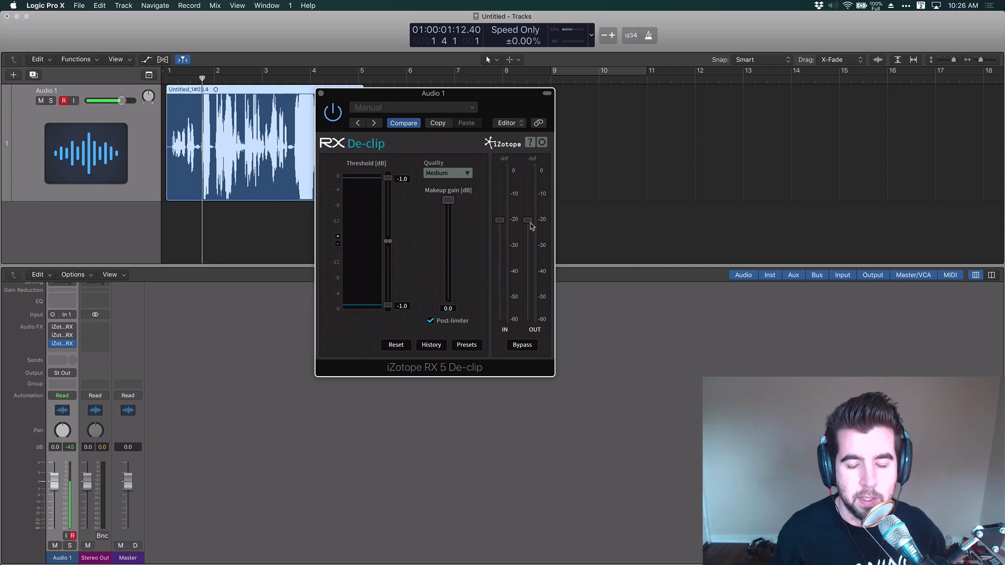
left_click_drag(506, 222, 534, 249)
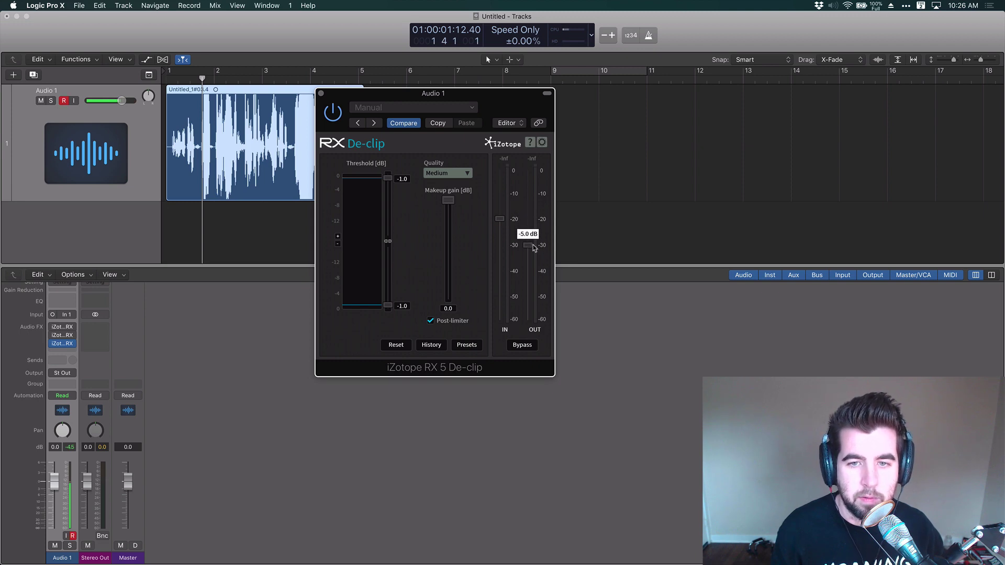
Step: Play the take with De-clip active, then bypass De-clip and play it again to compare
left_click(168, 82)
key("space")
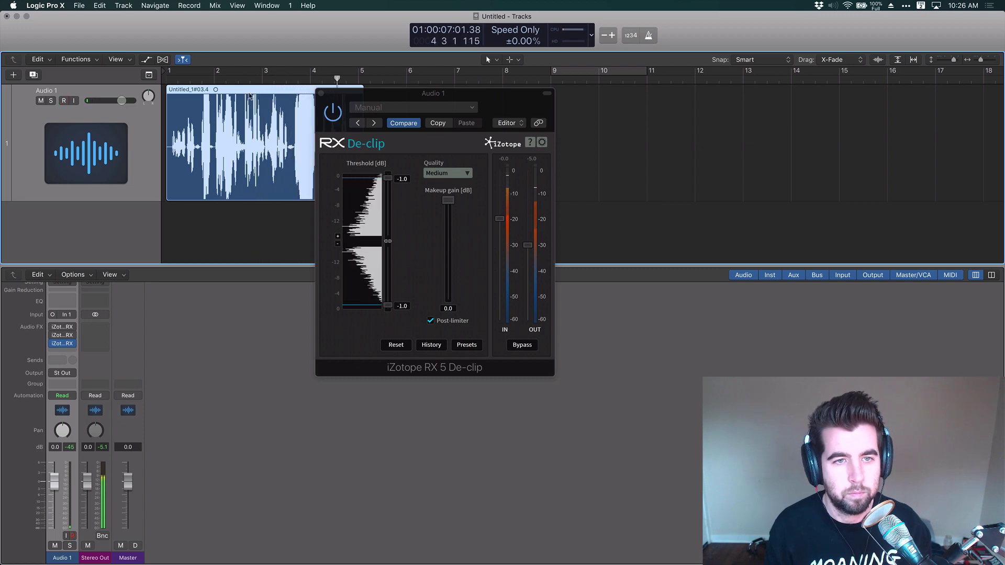
key("space")
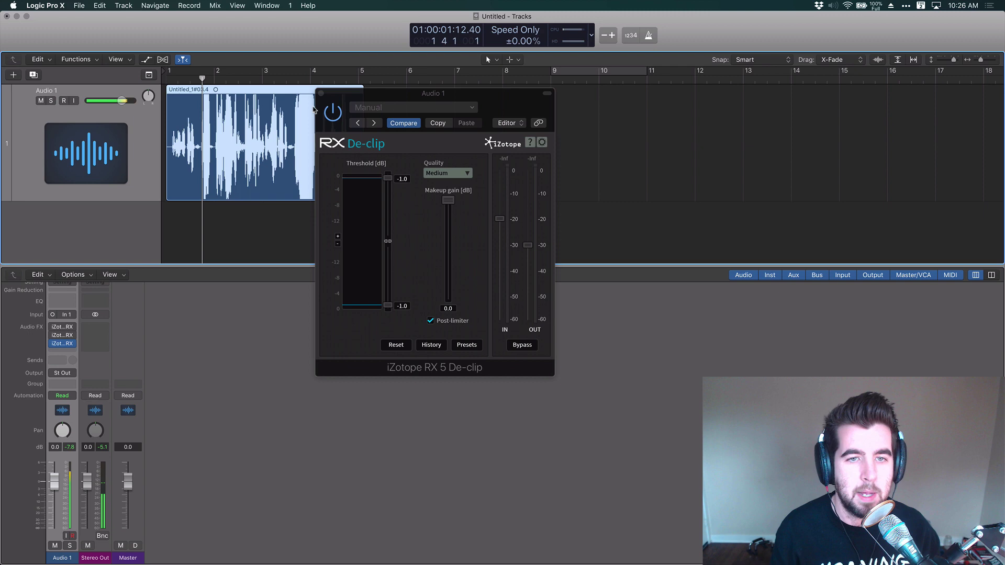
left_click(332, 114)
left_click(332, 113)
key("space")
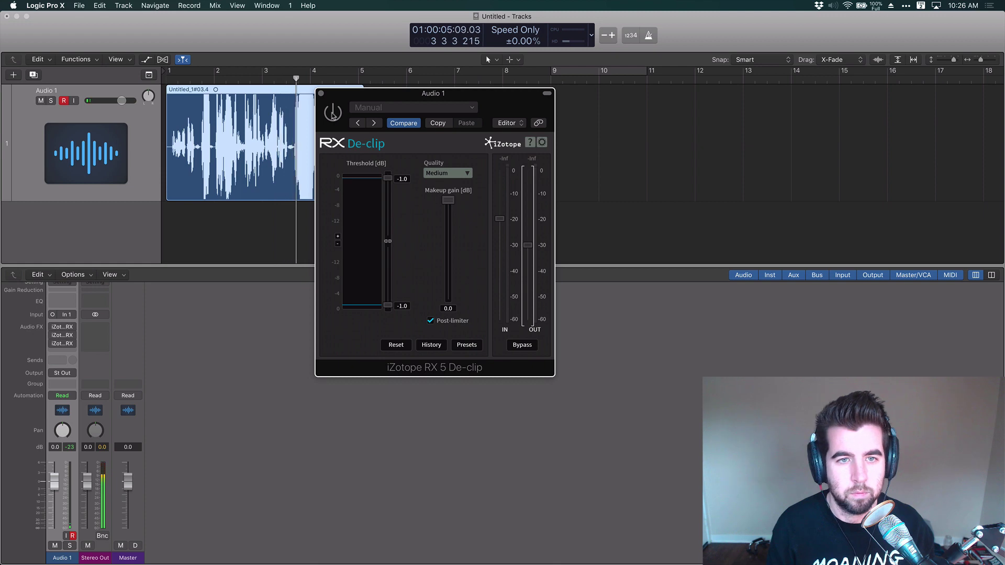
key("space")
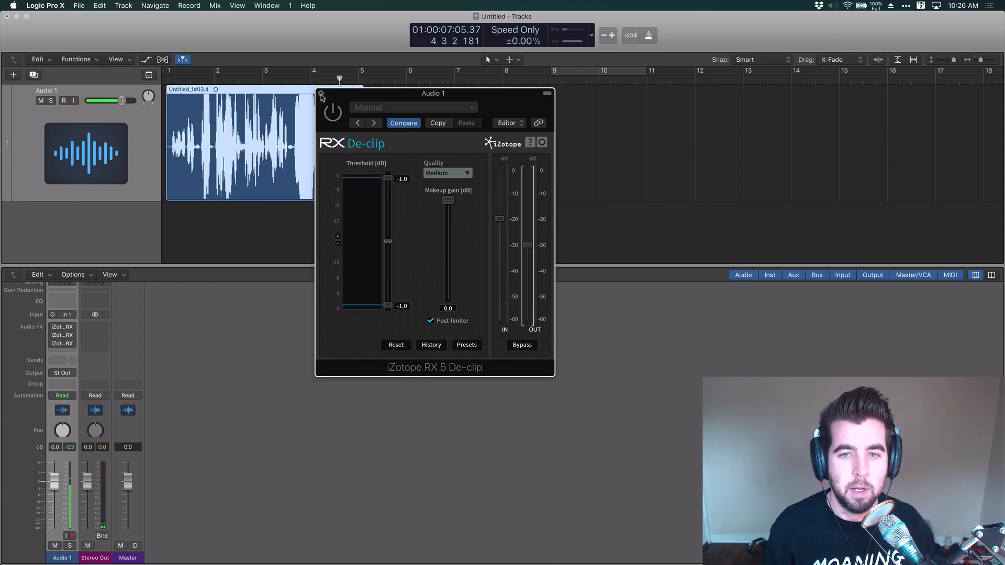
Step: Close the RX De-clip plug-in window and record-enable the Audio 1 track
left_click(321, 95)
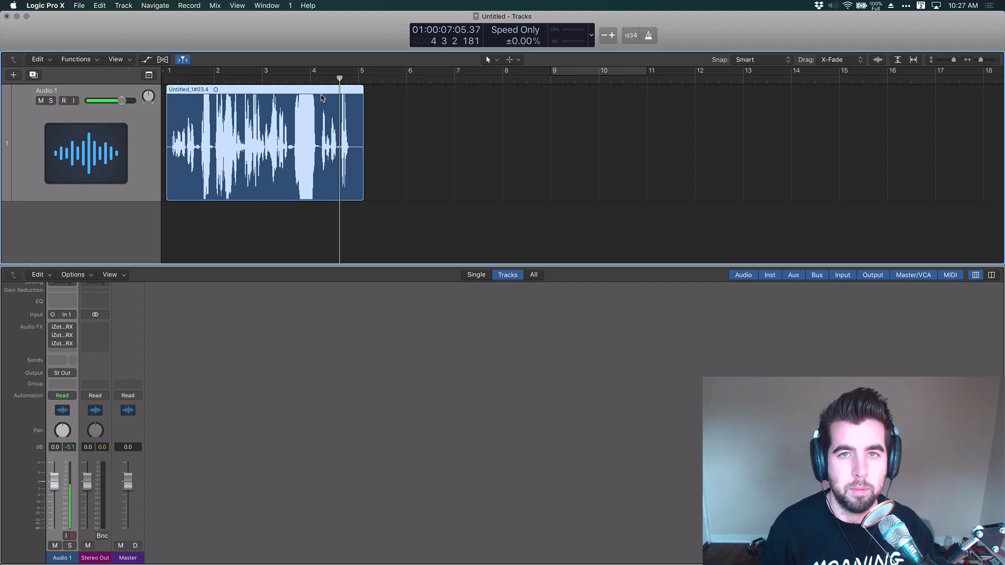
key("ctrl+r")
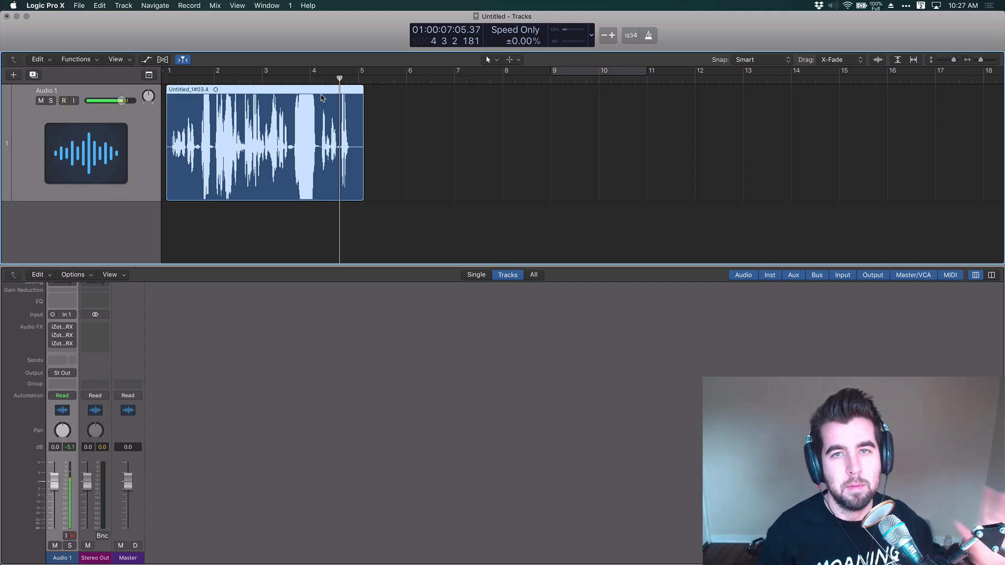